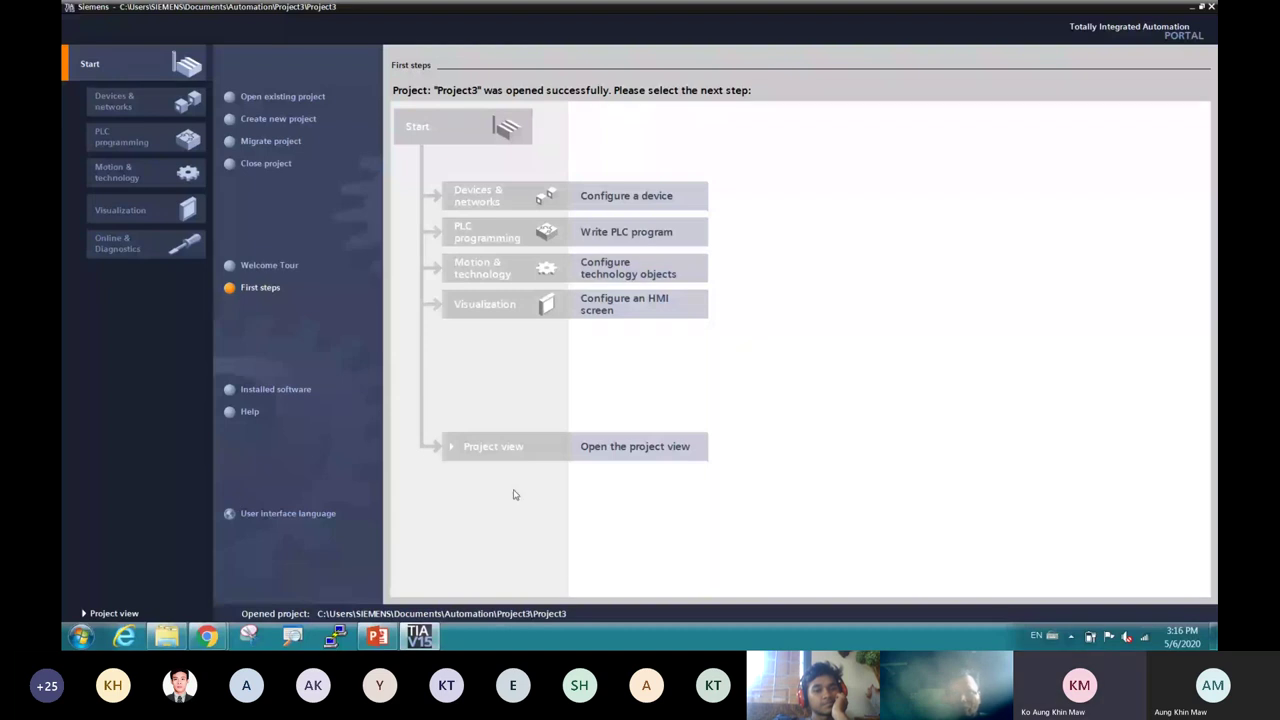
# Open the project view and start adding a new device, browsing the HMI and PC systems categories before returning to Controllers
pyautogui.click(657, 449)
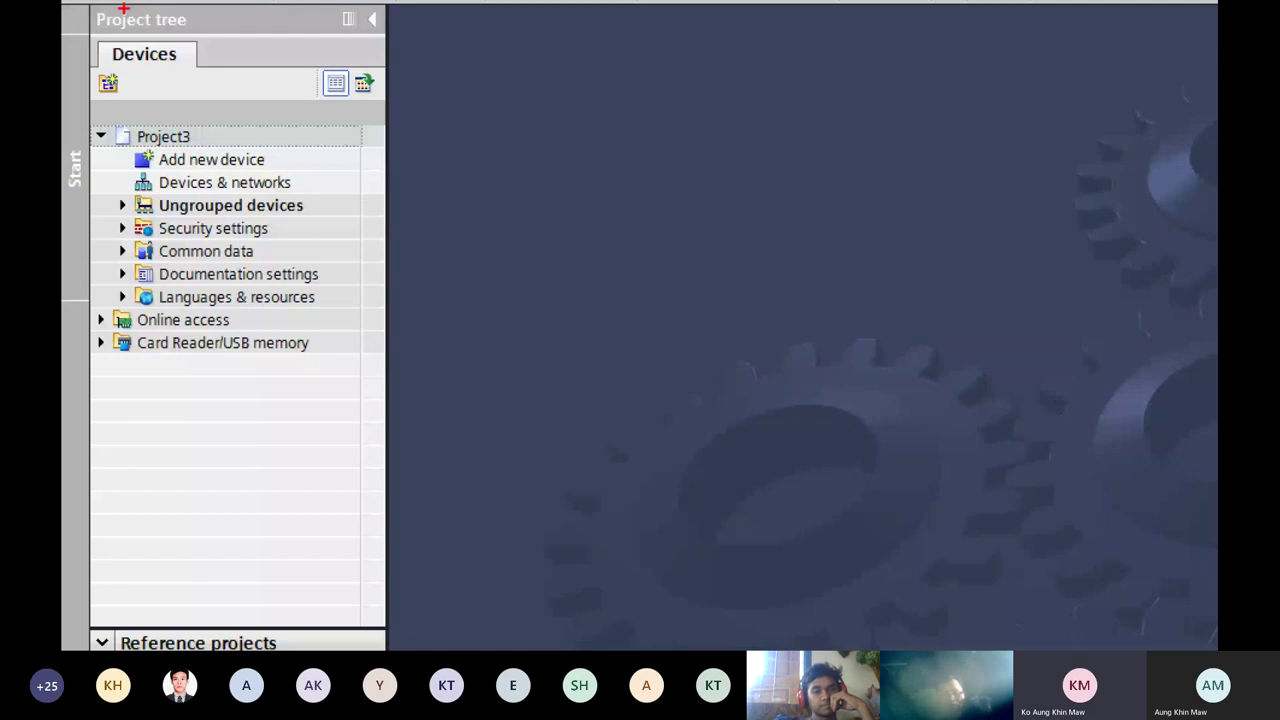
pyautogui.click(233, 159)
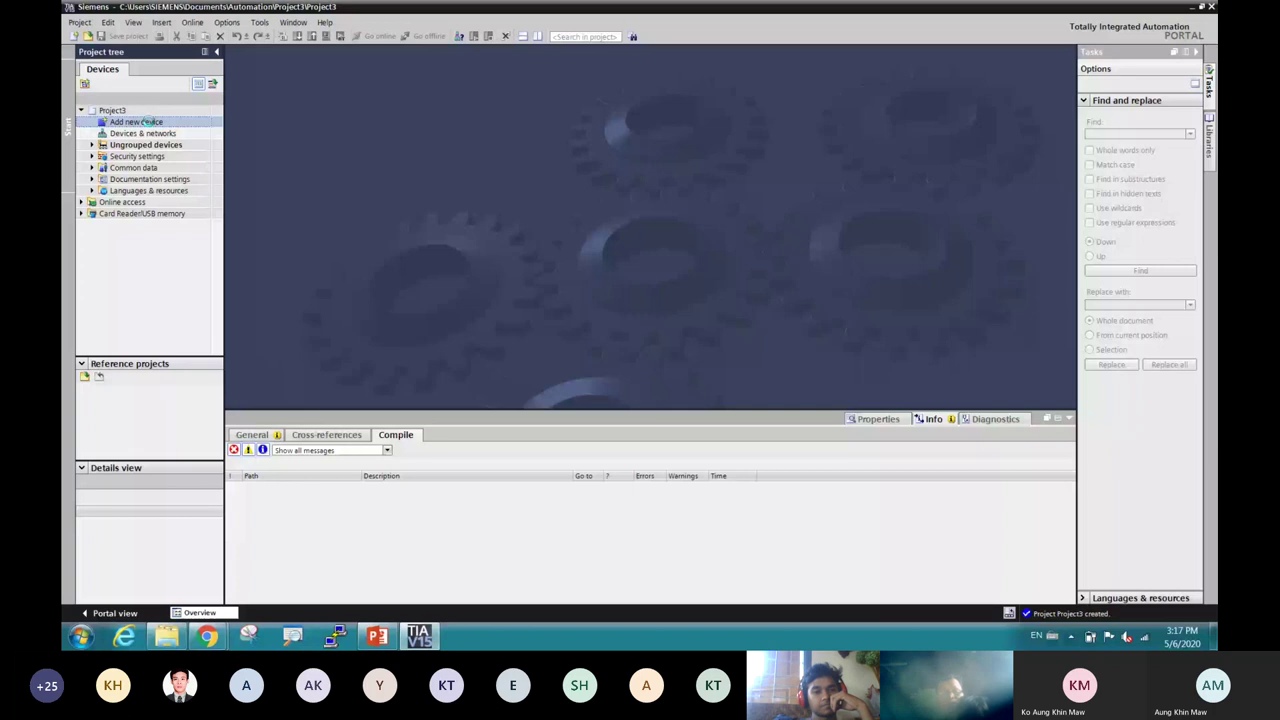
pyautogui.doubleClick(148, 122)
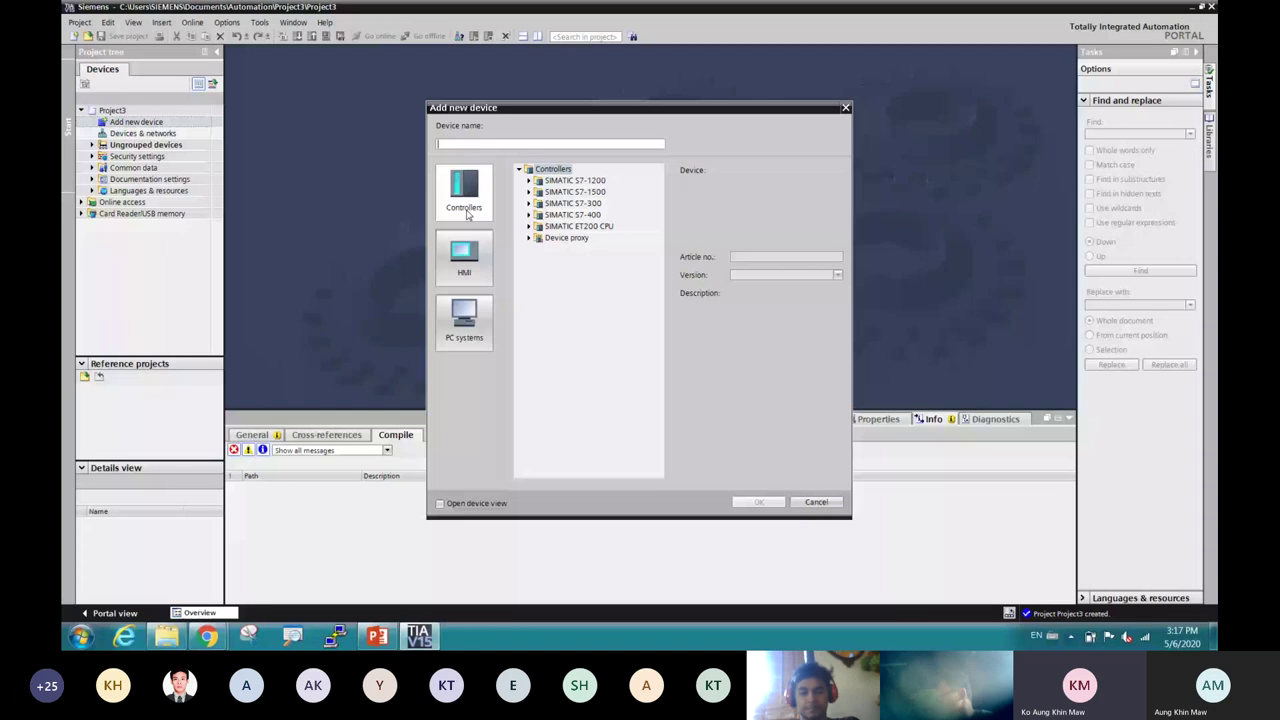
pyautogui.click(463, 255)
pyautogui.click(463, 318)
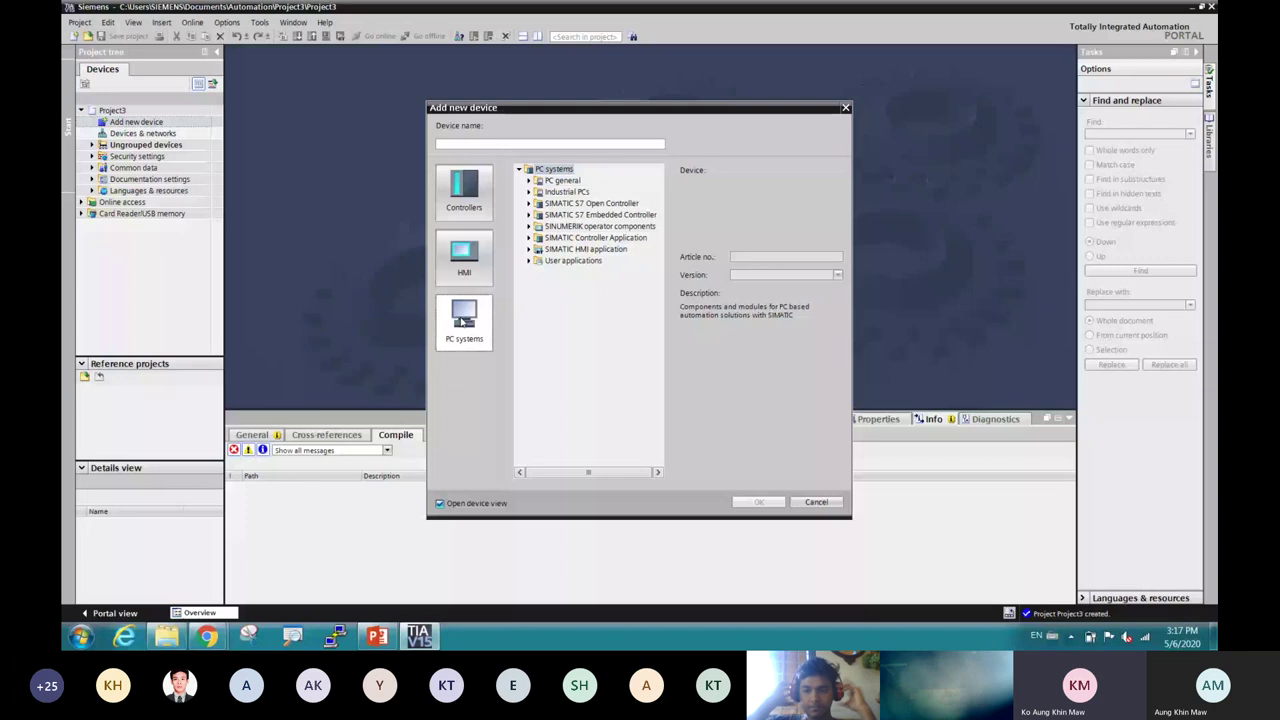
pyautogui.click(462, 203)
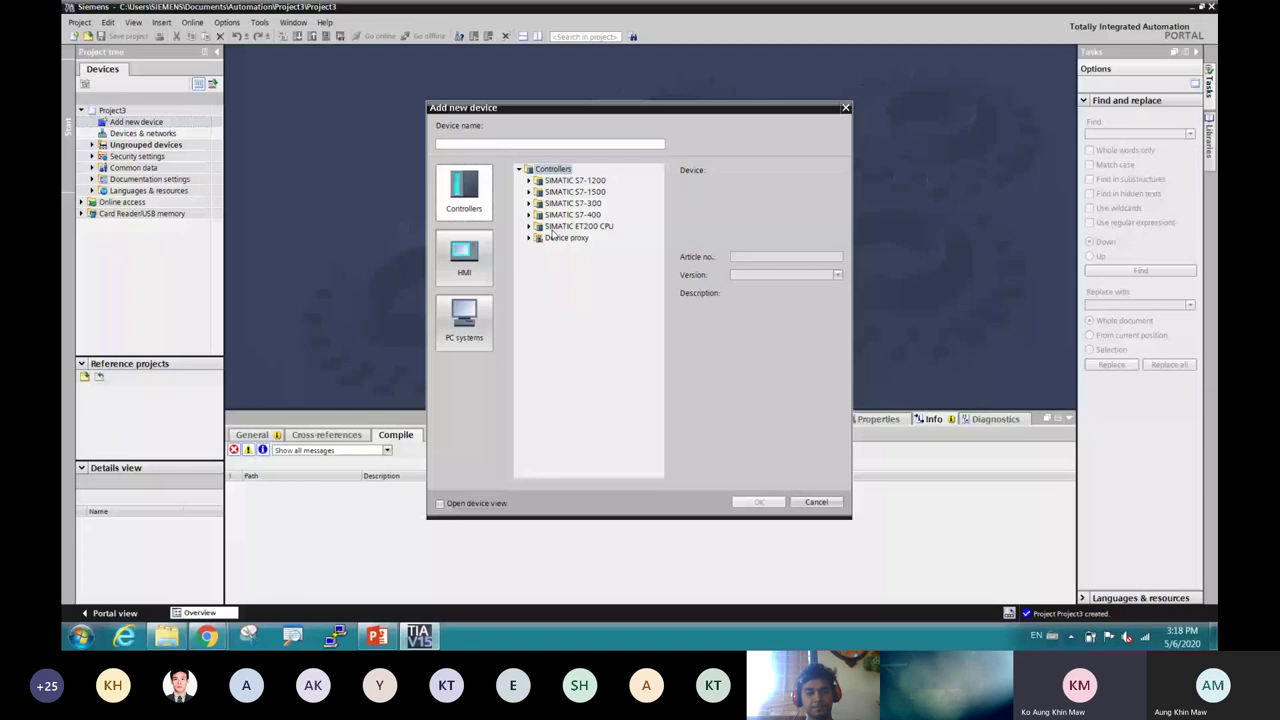
# Add a SIMATIC S7-1200 controller, CPU 1212C DC/DC/DC with article number 6ES7 212-1AE40-0XB0, firmware V4.2, named PLC_1
pyautogui.click(529, 181)
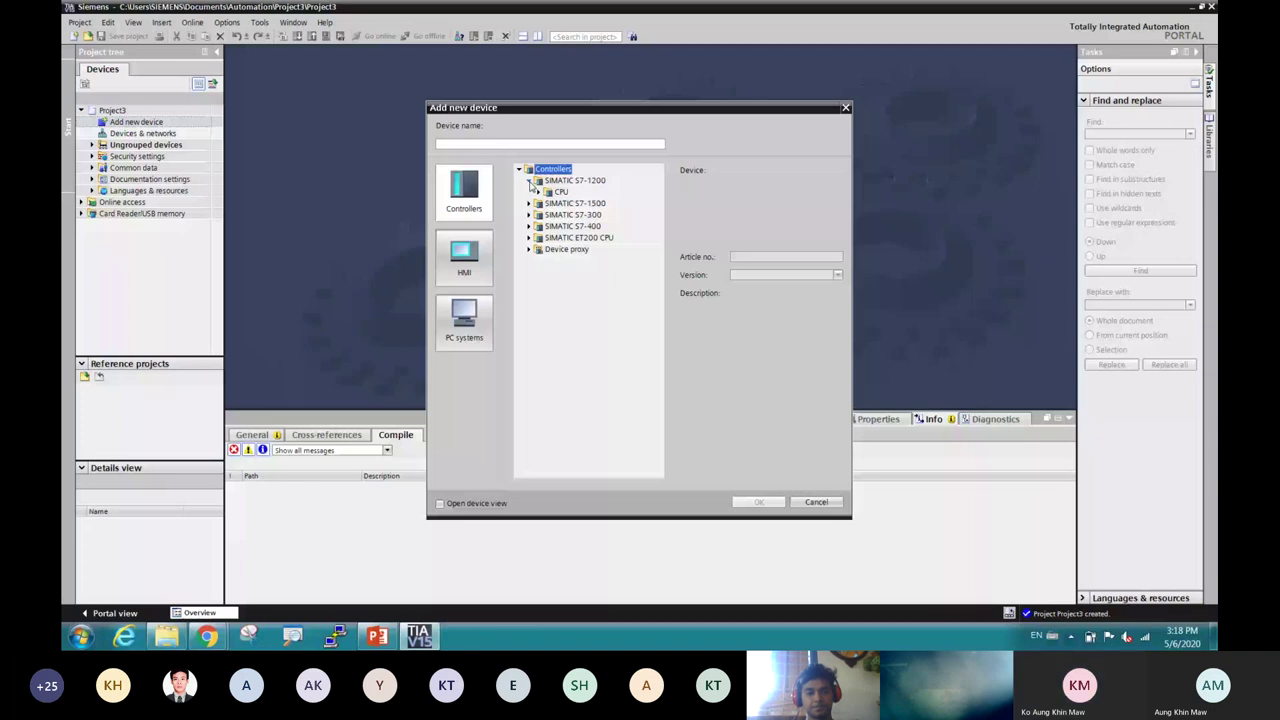
pyautogui.click(537, 191)
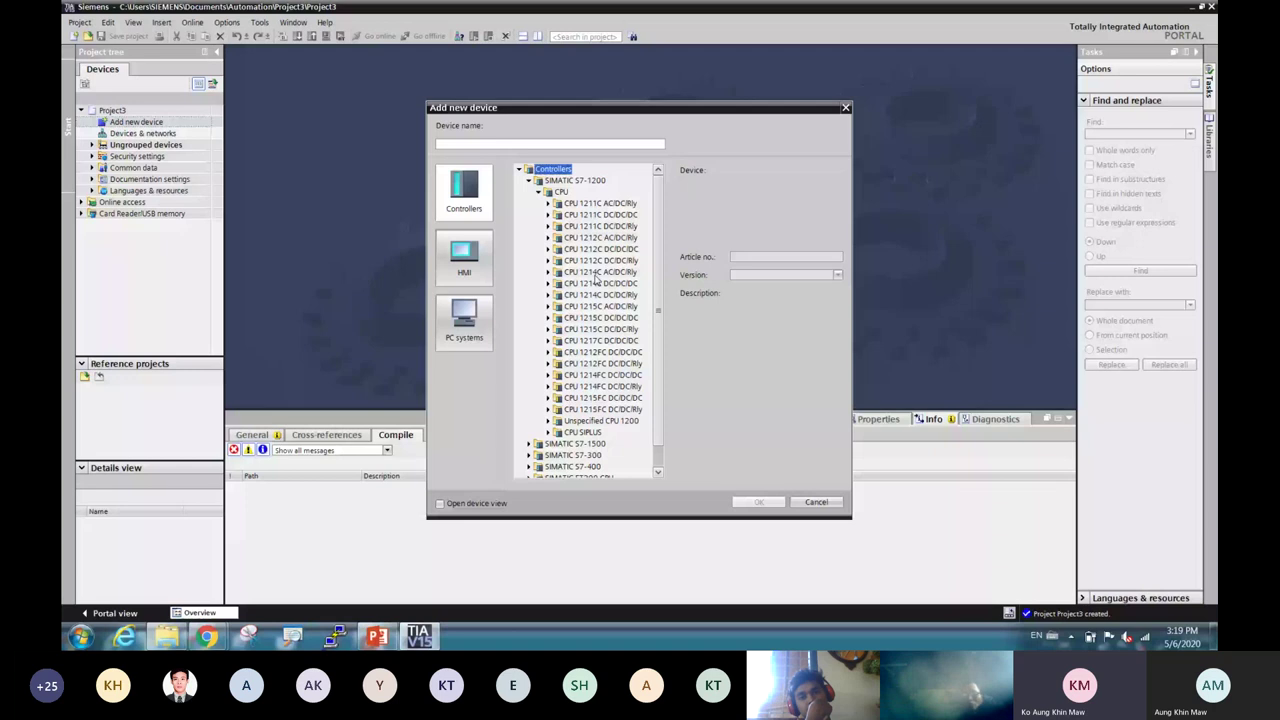
pyautogui.click(548, 249)
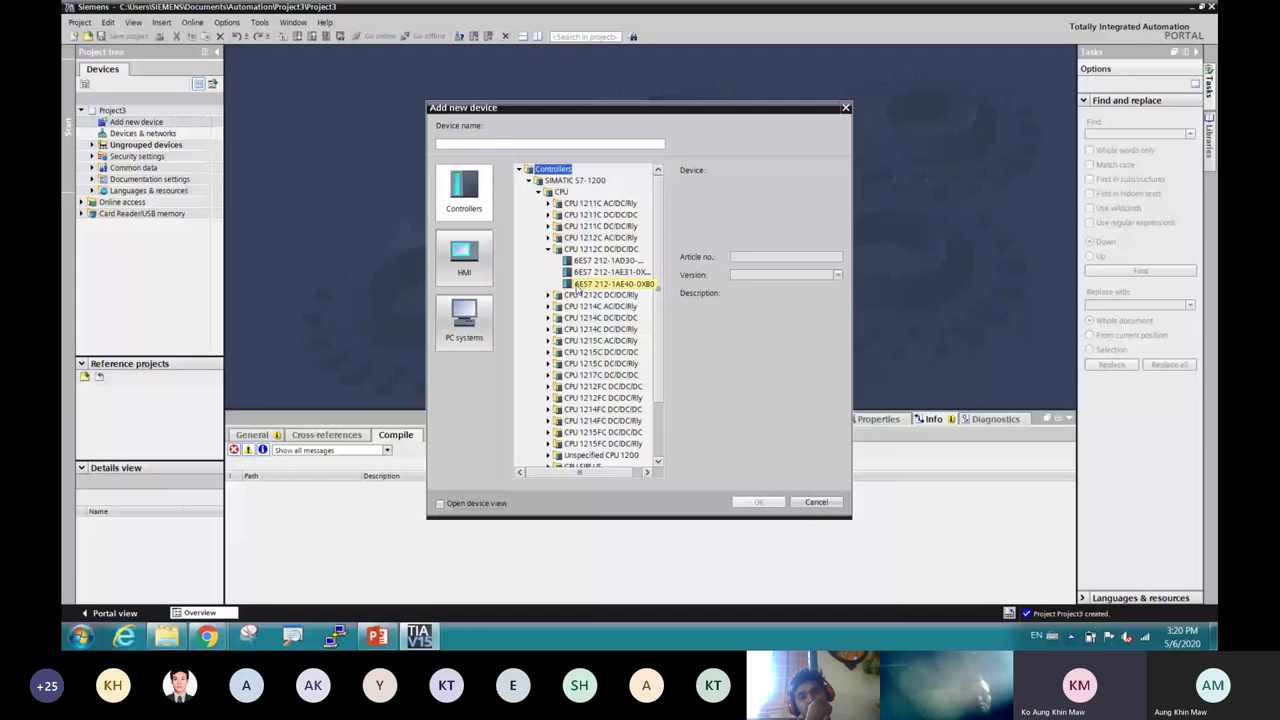
pyautogui.click(576, 285)
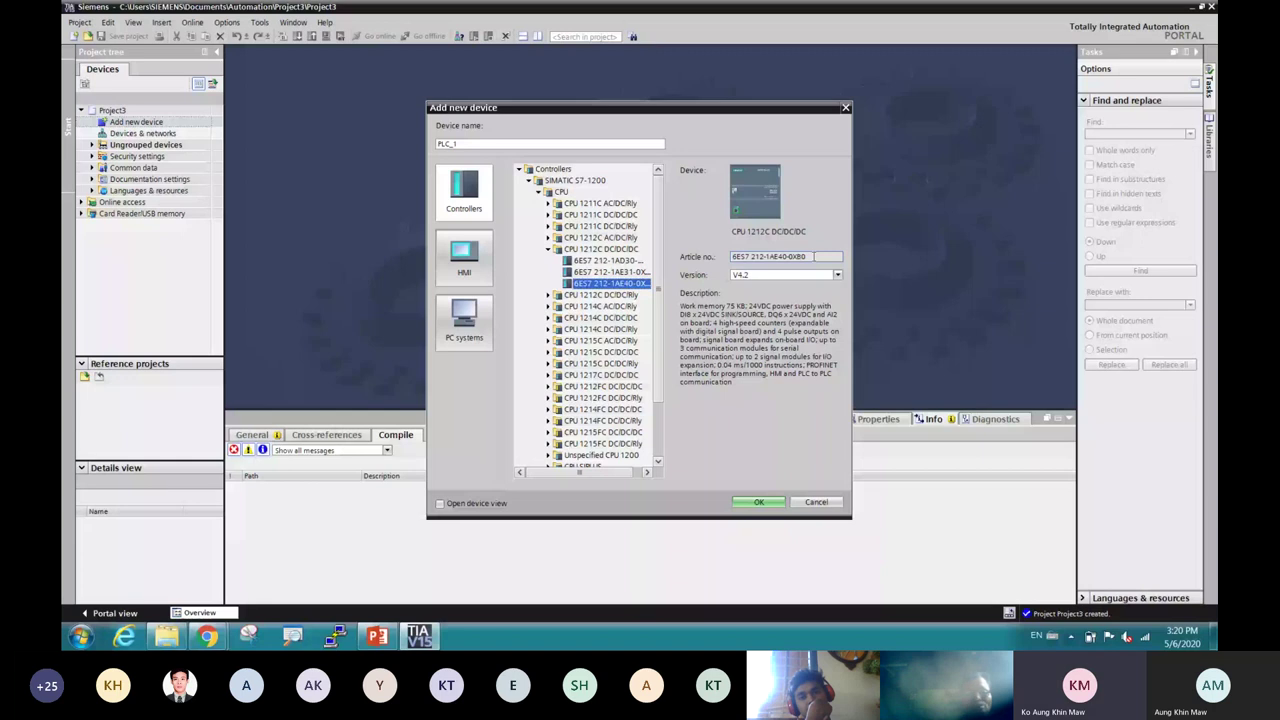
pyautogui.press('Tab')
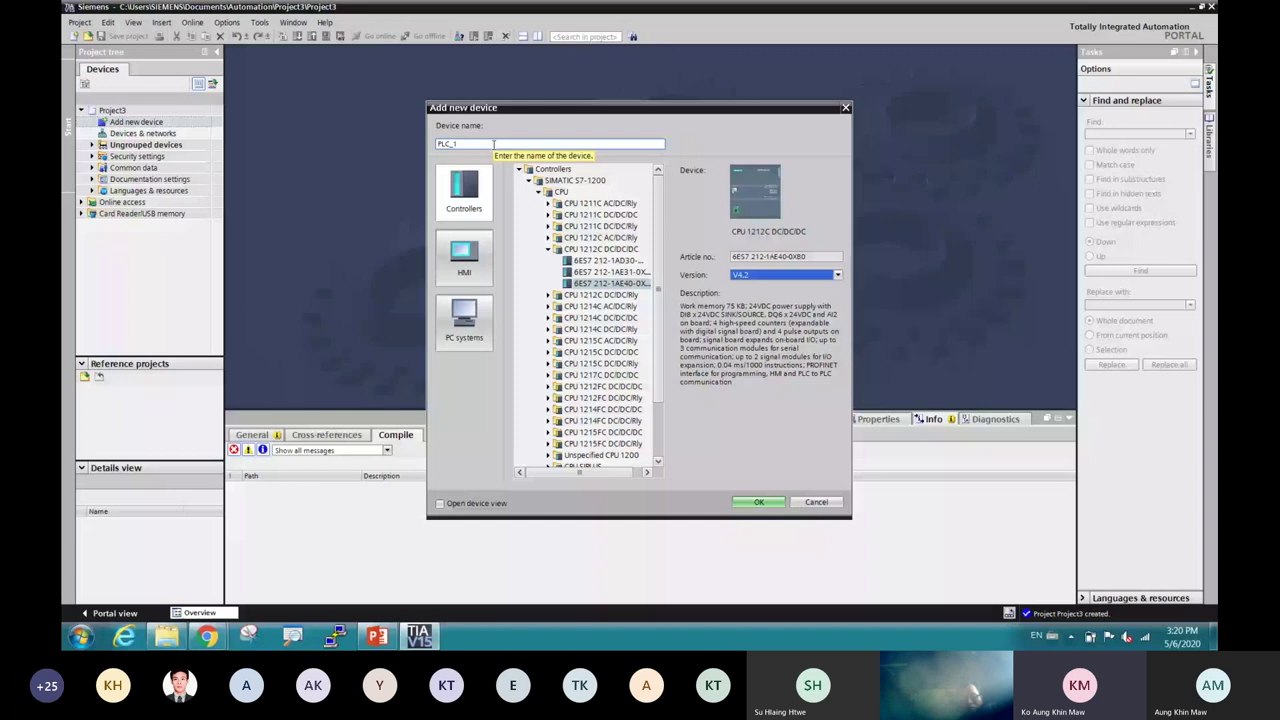
pyautogui.click(763, 501)
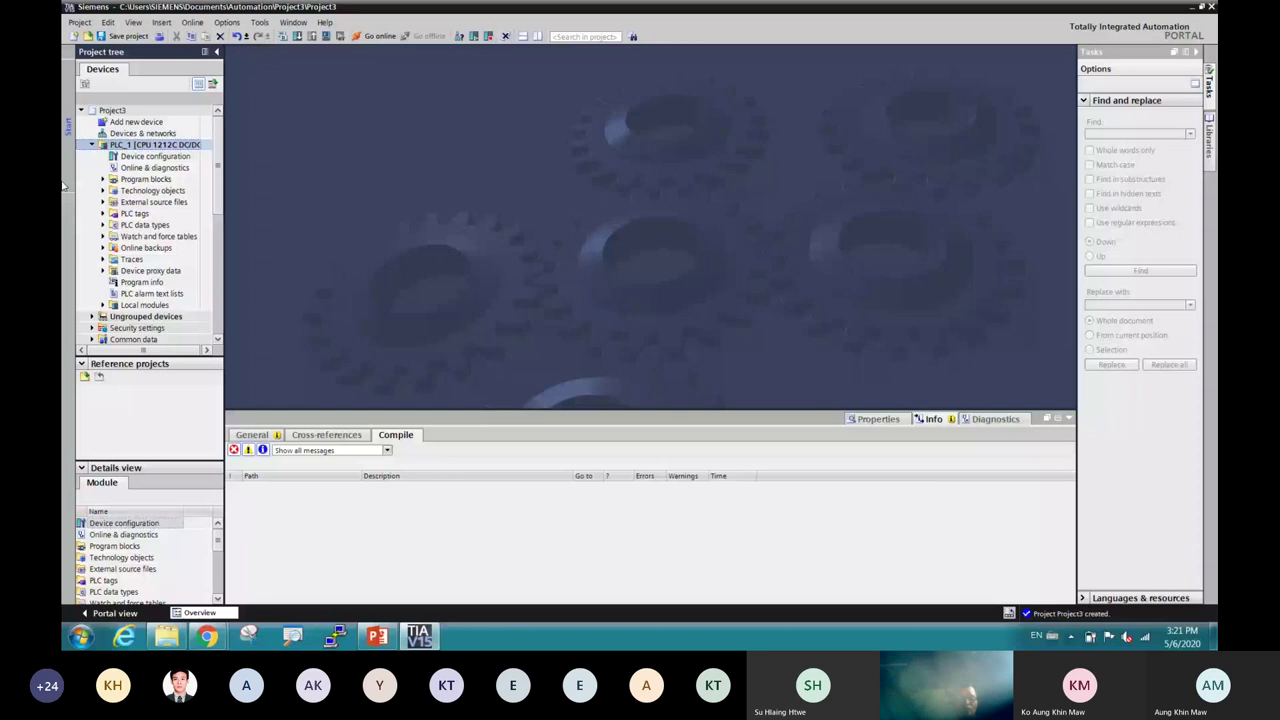
# Switch to the PowerPoint presentation and review the slides from assigning the device name to using the hardware catalog
pyautogui.hotkey('alt', 'Tab')
pyautogui.hotkey('shift', 'F5')
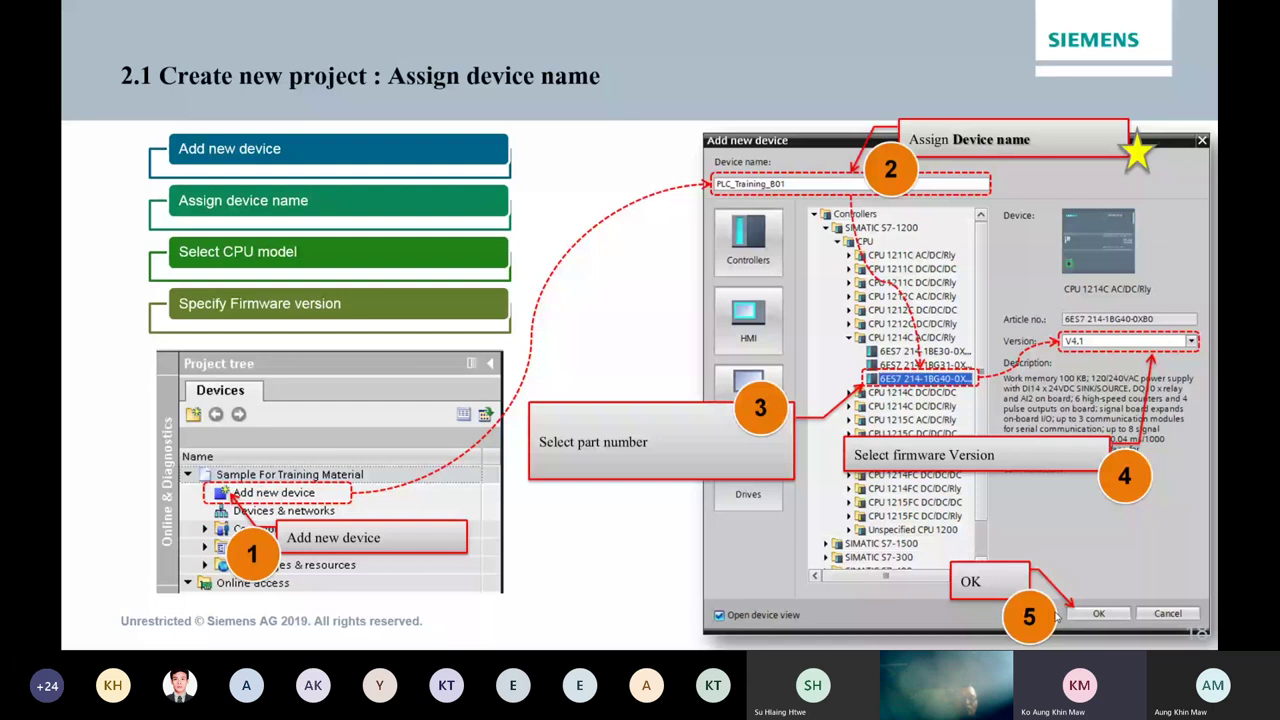
pyautogui.press('Right')
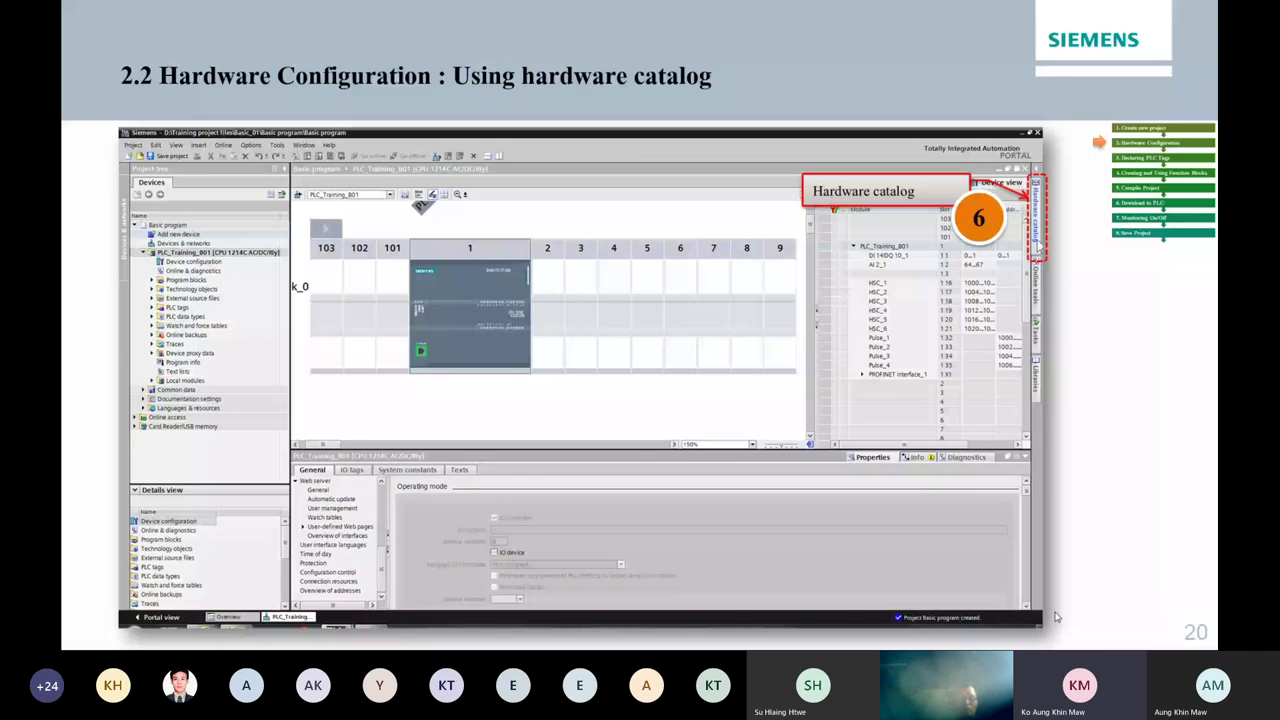
pyautogui.press('Escape')
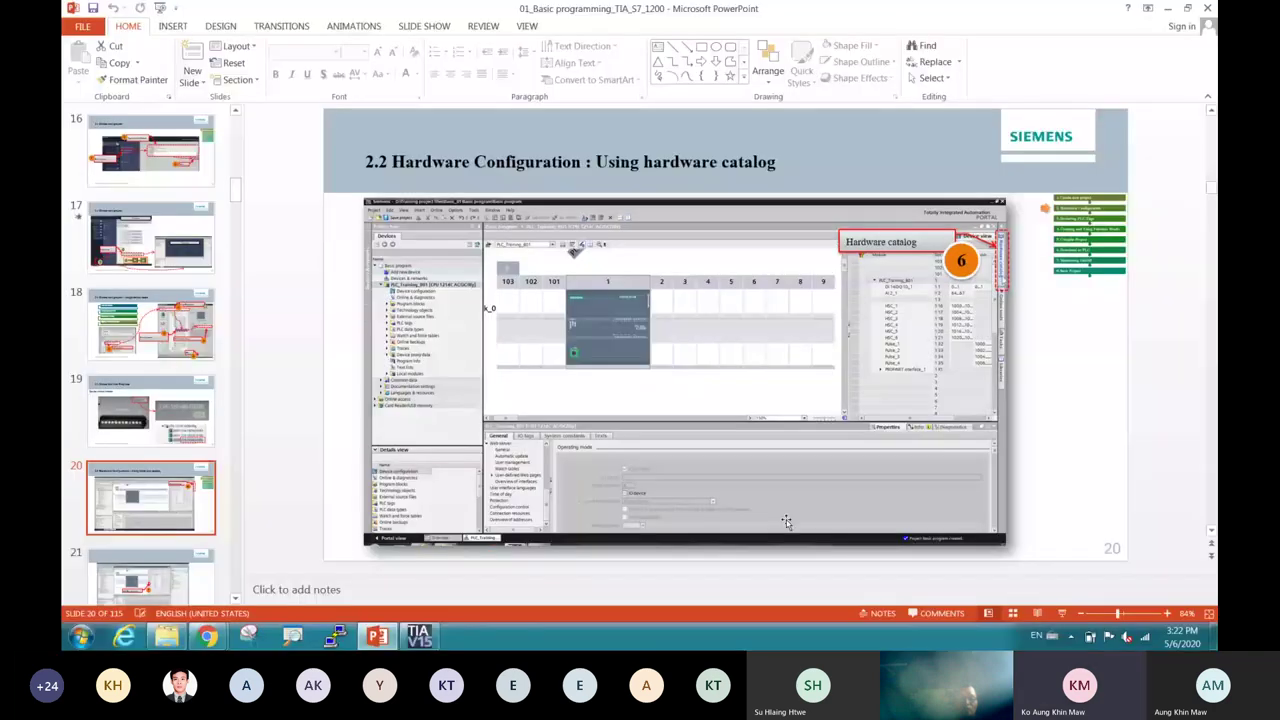
# Switch back to TIA Portal, open the device configuration of PLC_1 and select the CPU on the rack
pyautogui.hotkey('alt', 'Tab')
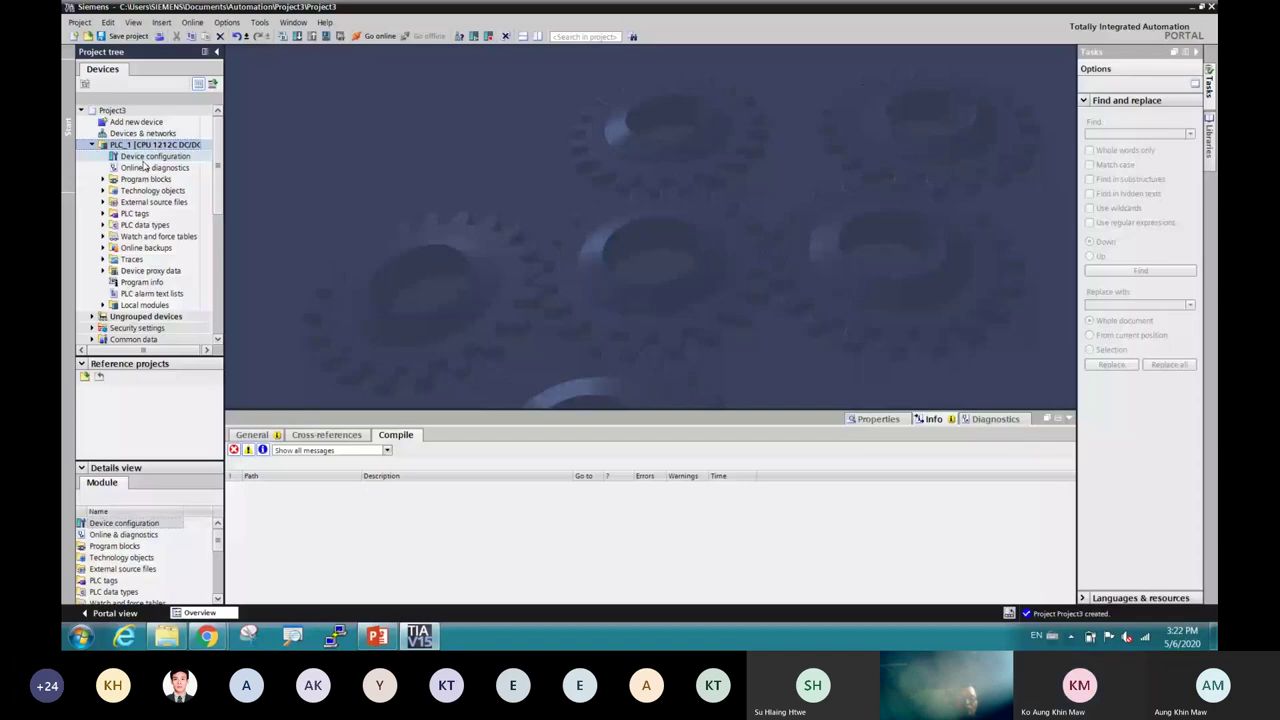
pyautogui.click(152, 157)
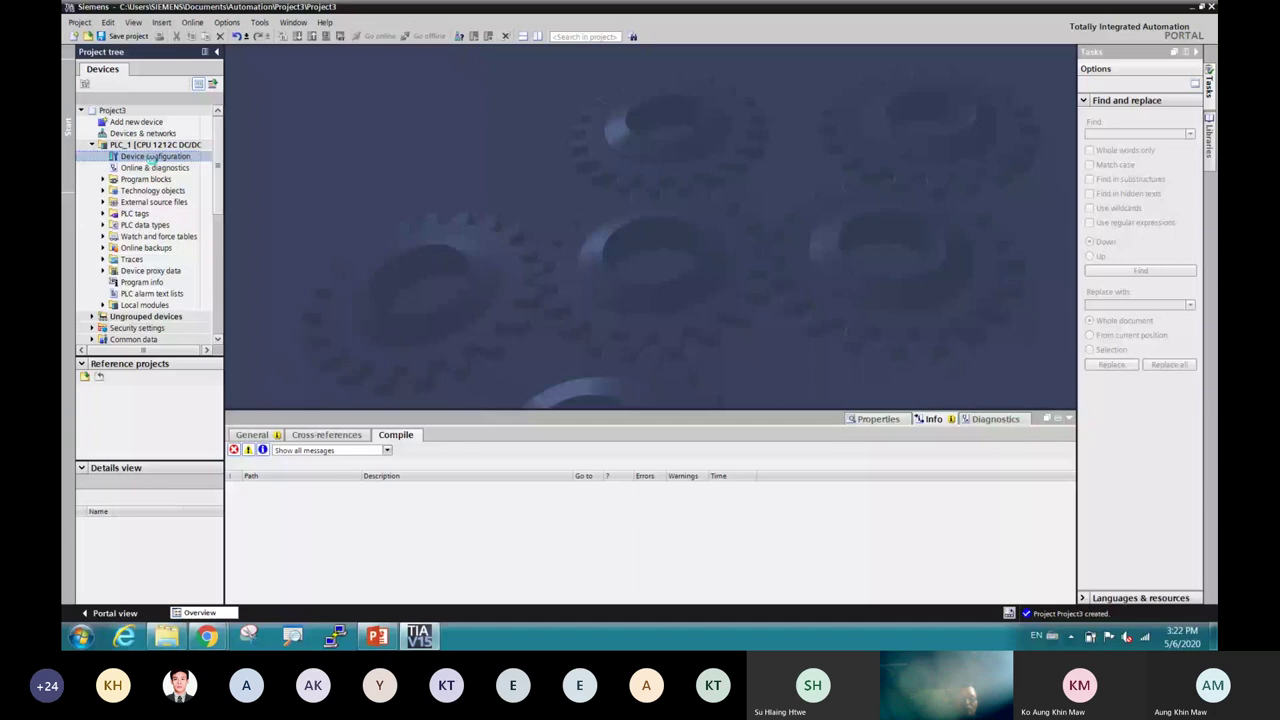
pyautogui.doubleClick(152, 157)
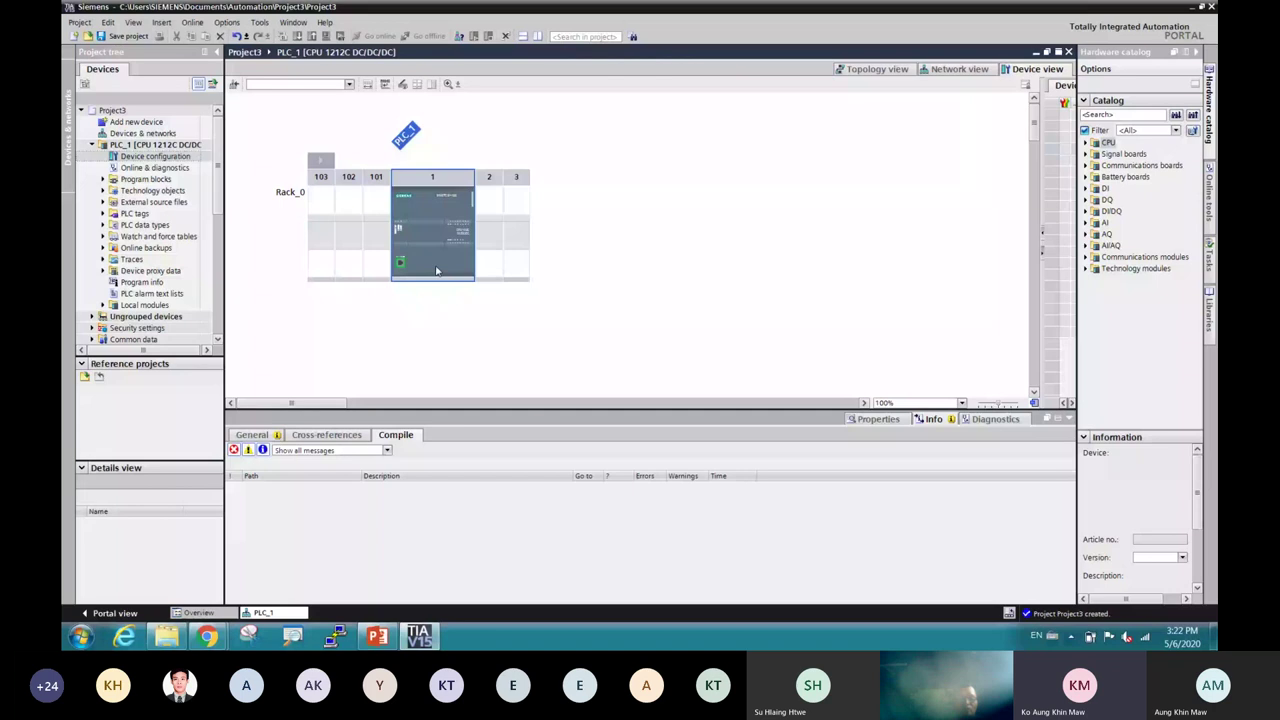
pyautogui.click(436, 271)
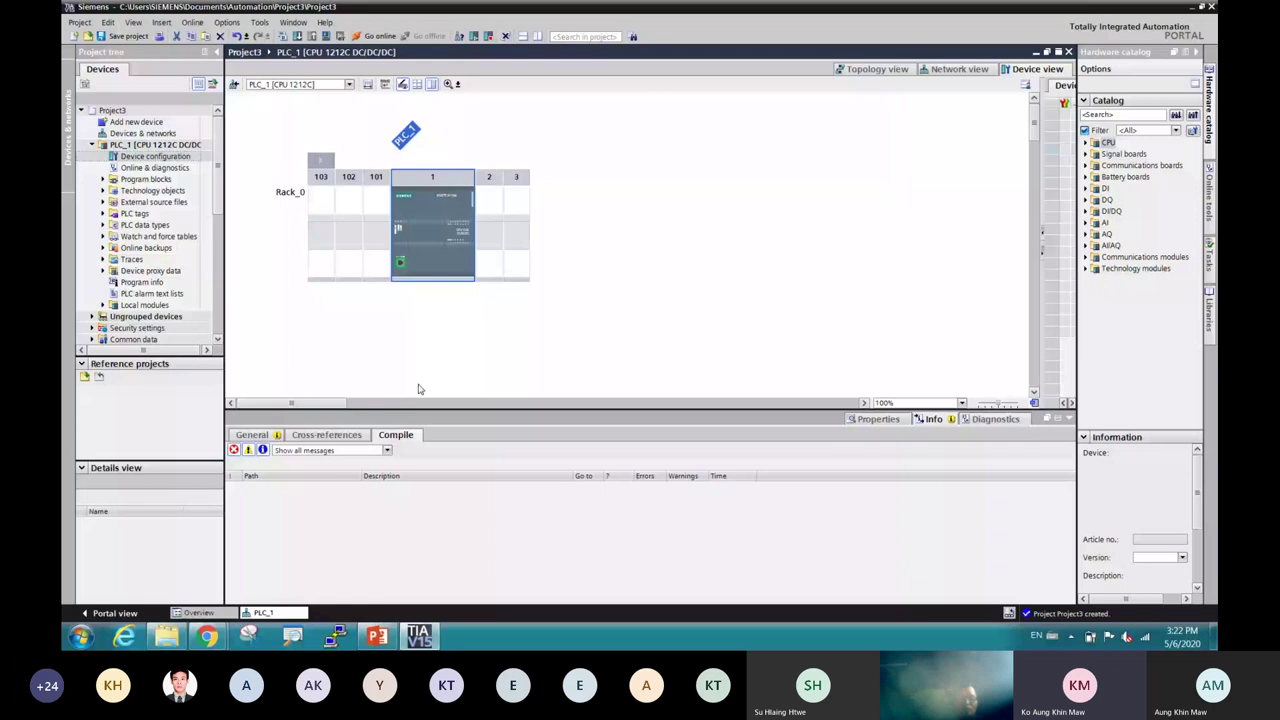
# Review the PowerPoint slides on adding signal and communication modules, and view the DI modules in TIA Portal's hardware catalog
pyautogui.hotkey('alt', 'Tab')
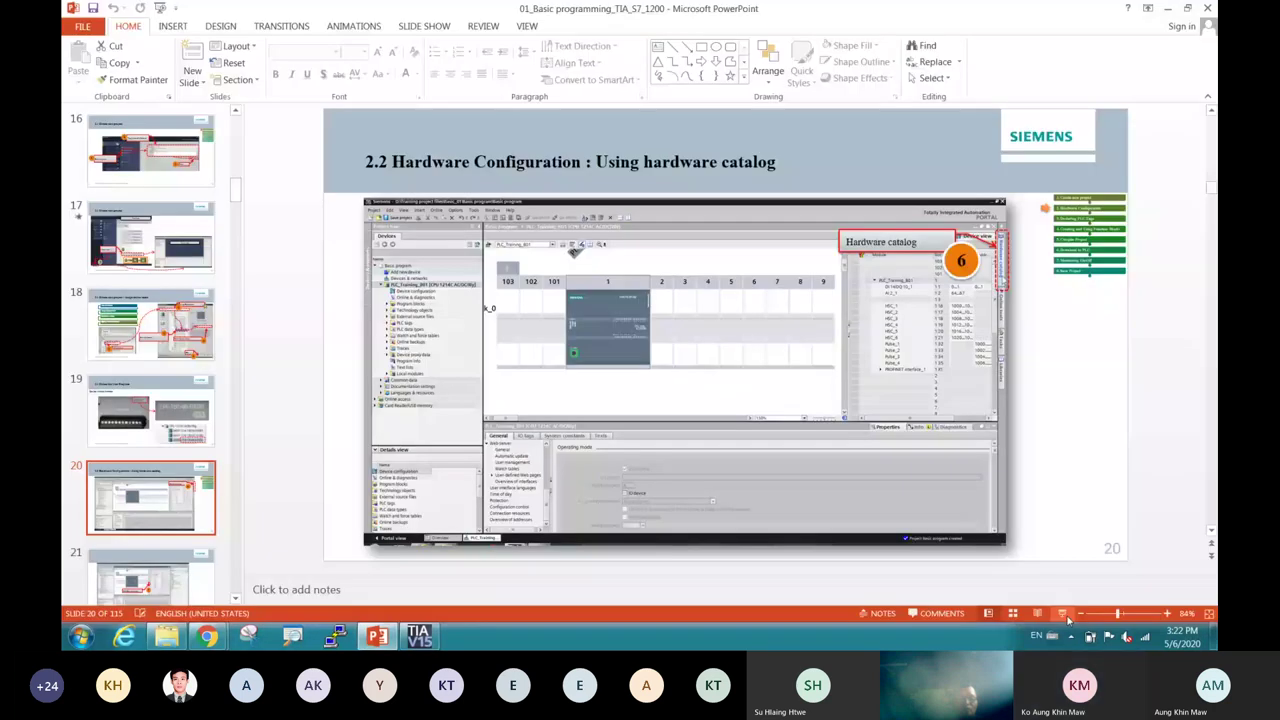
pyautogui.click(1066, 617)
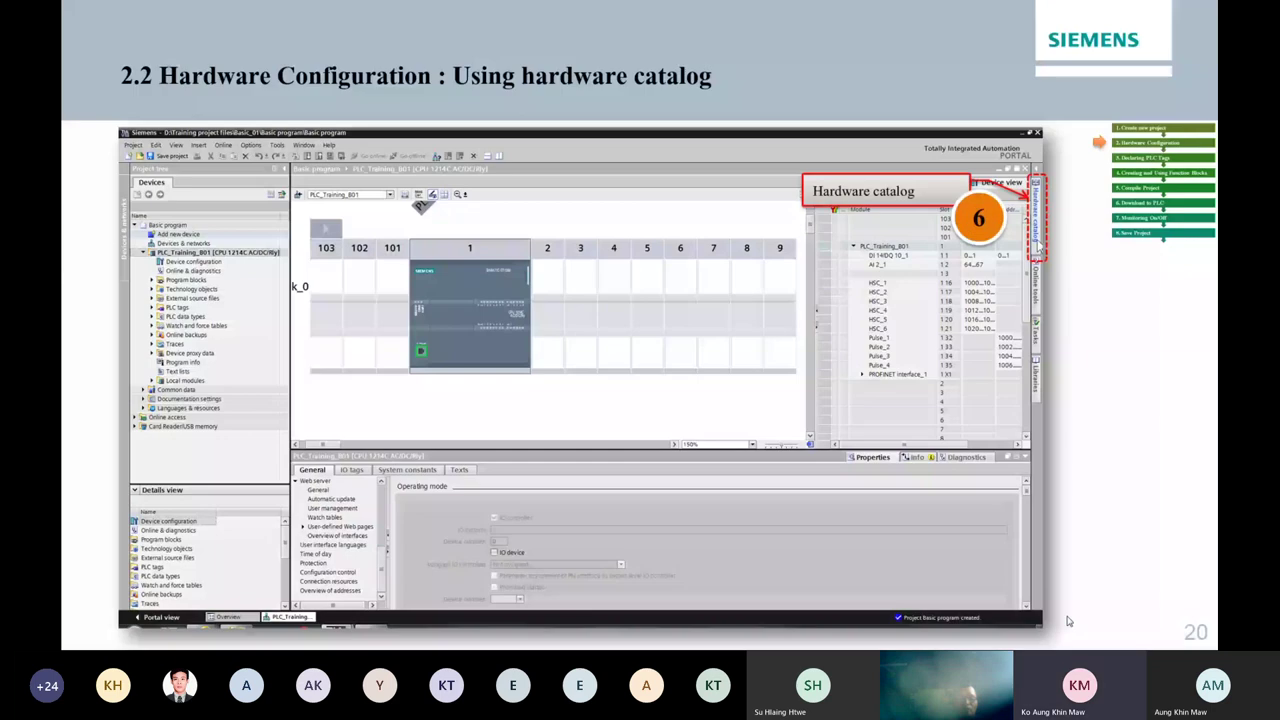
pyautogui.press('Right')
pyautogui.press('Right')
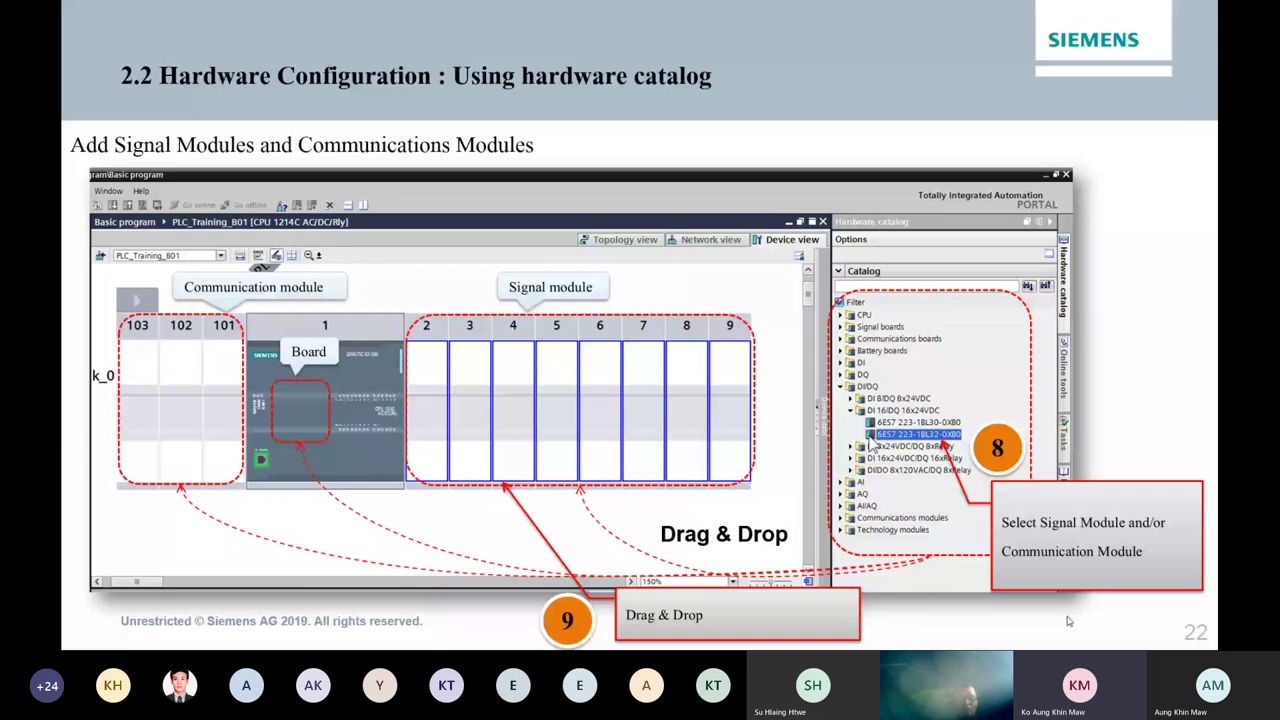
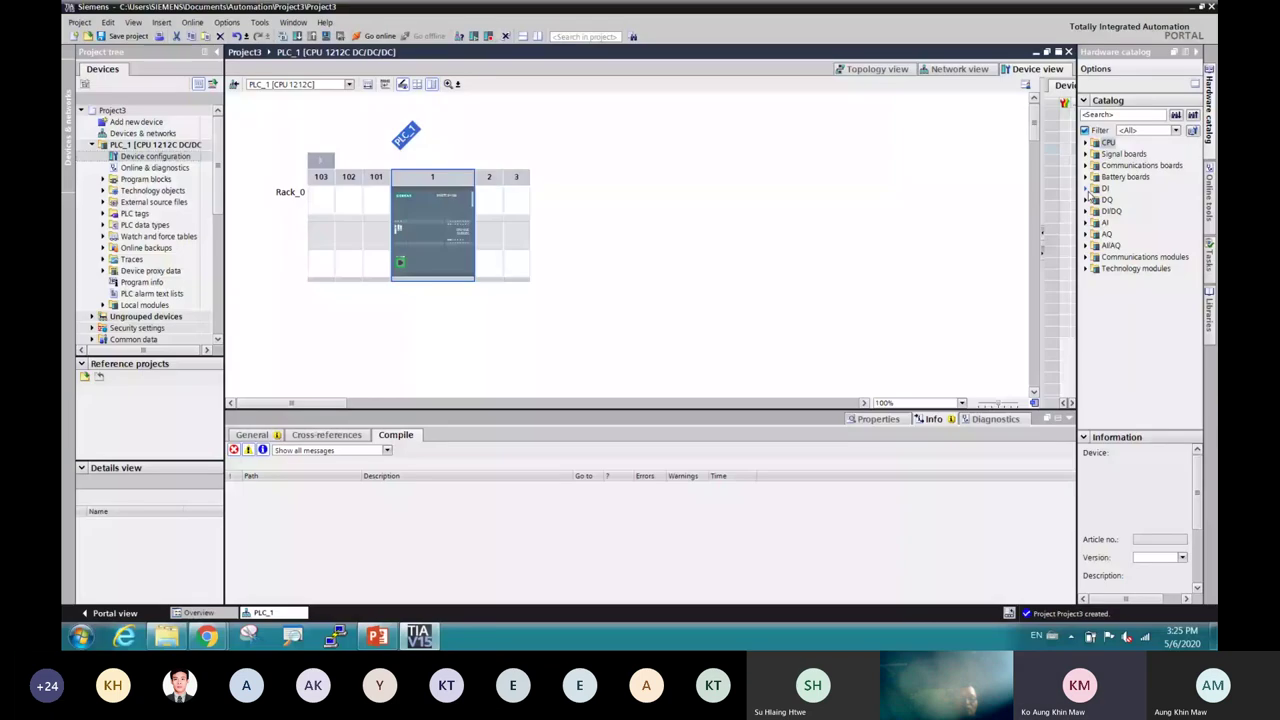
pyautogui.click(1087, 189)
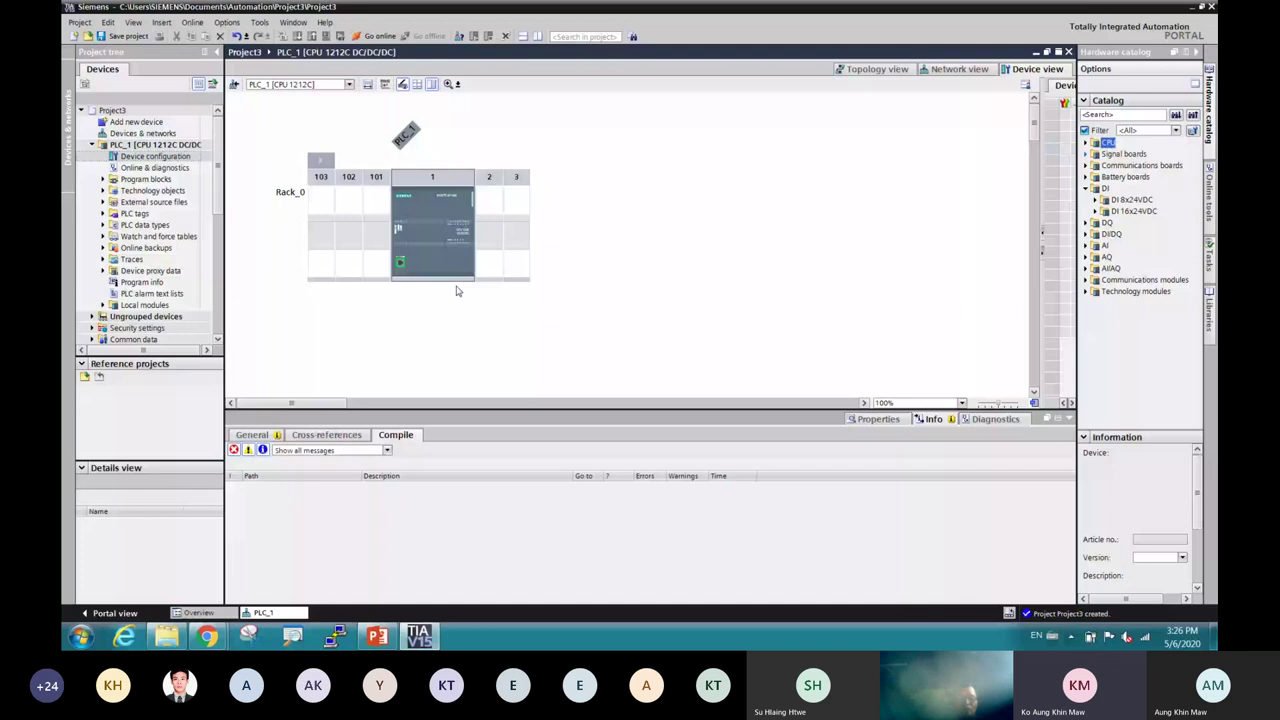
# Delete the CPU 1212C station and add an Unspecified CPU 1200, 6ES7 2XX-XXXXX-XXXX, version V4.2, named PLC_1, in its place
pyautogui.click(190, 145)
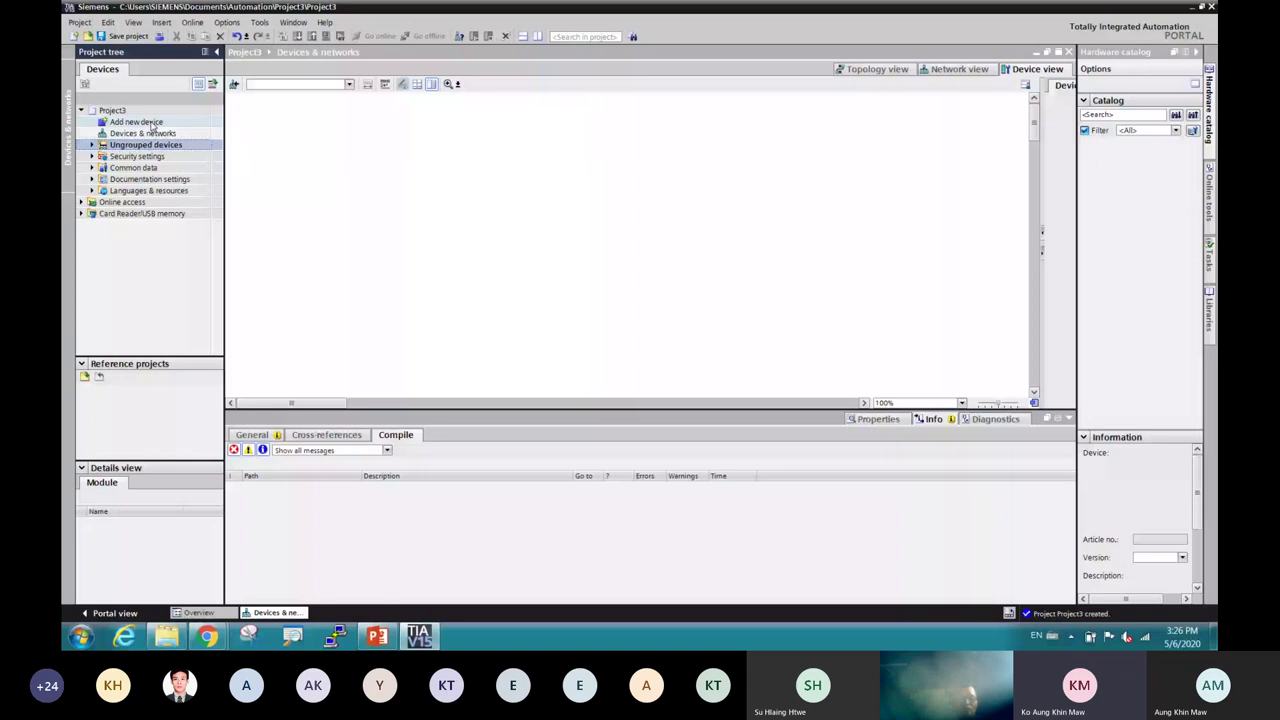
pyautogui.doubleClick(136, 122)
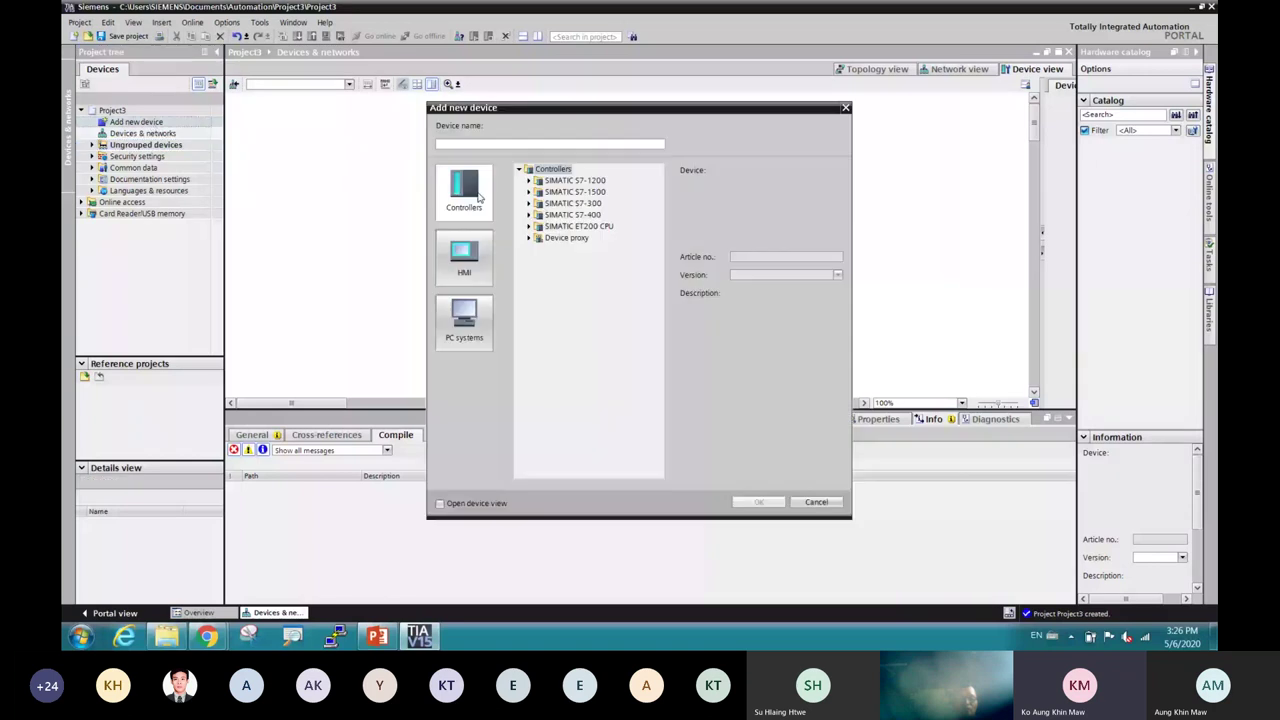
pyautogui.click(478, 197)
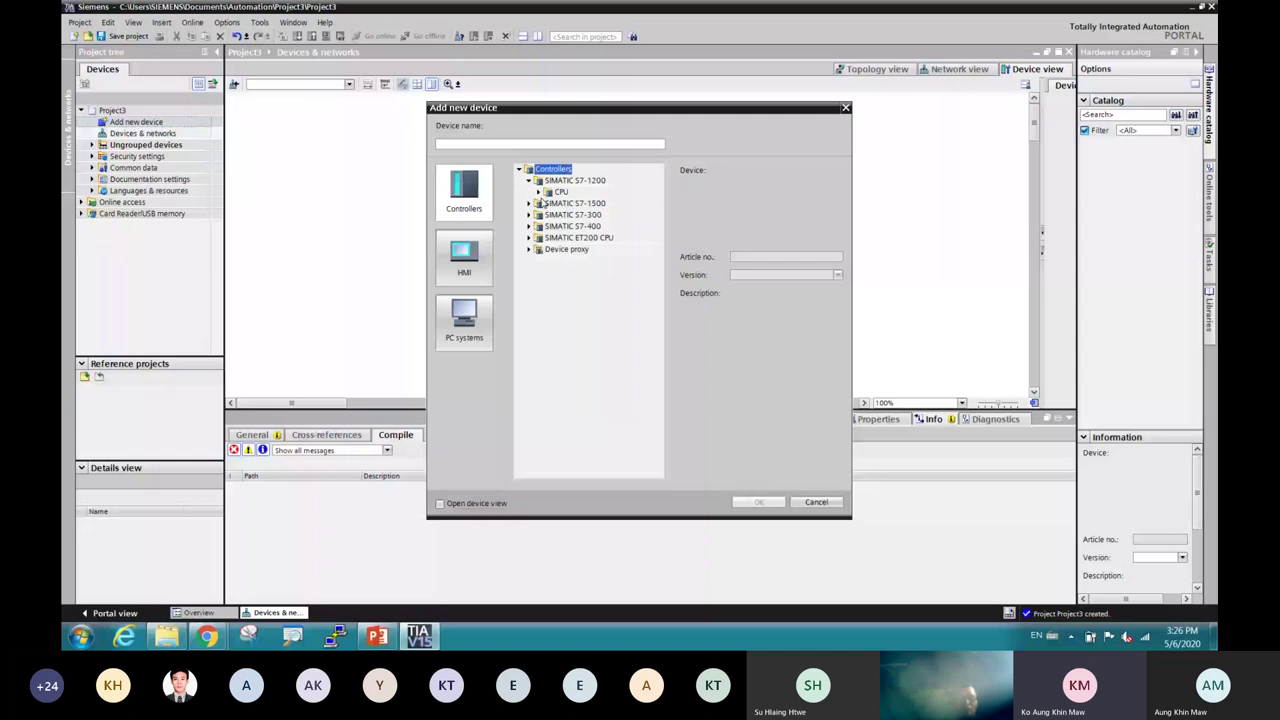
pyautogui.click(547, 192)
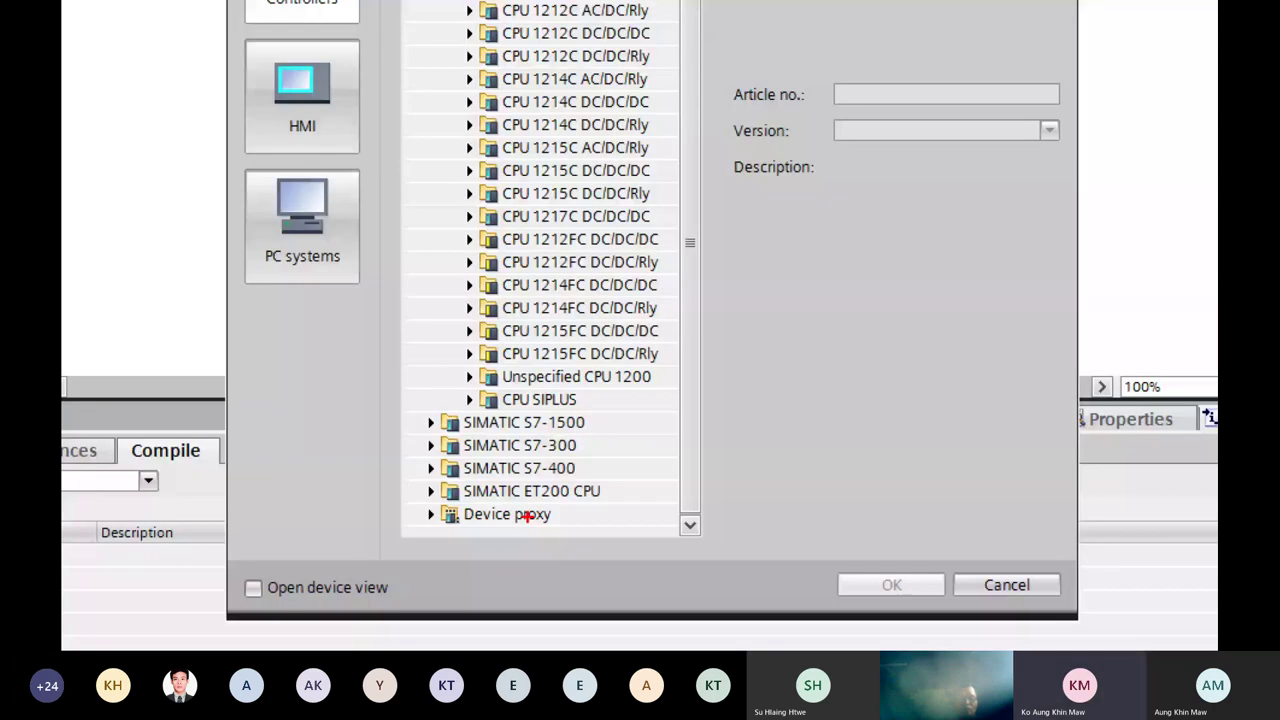
pyautogui.moveTo(645, 375); pyautogui.dragTo(670, 388)
pyautogui.moveTo(667, 395); pyautogui.dragTo(692, 354)
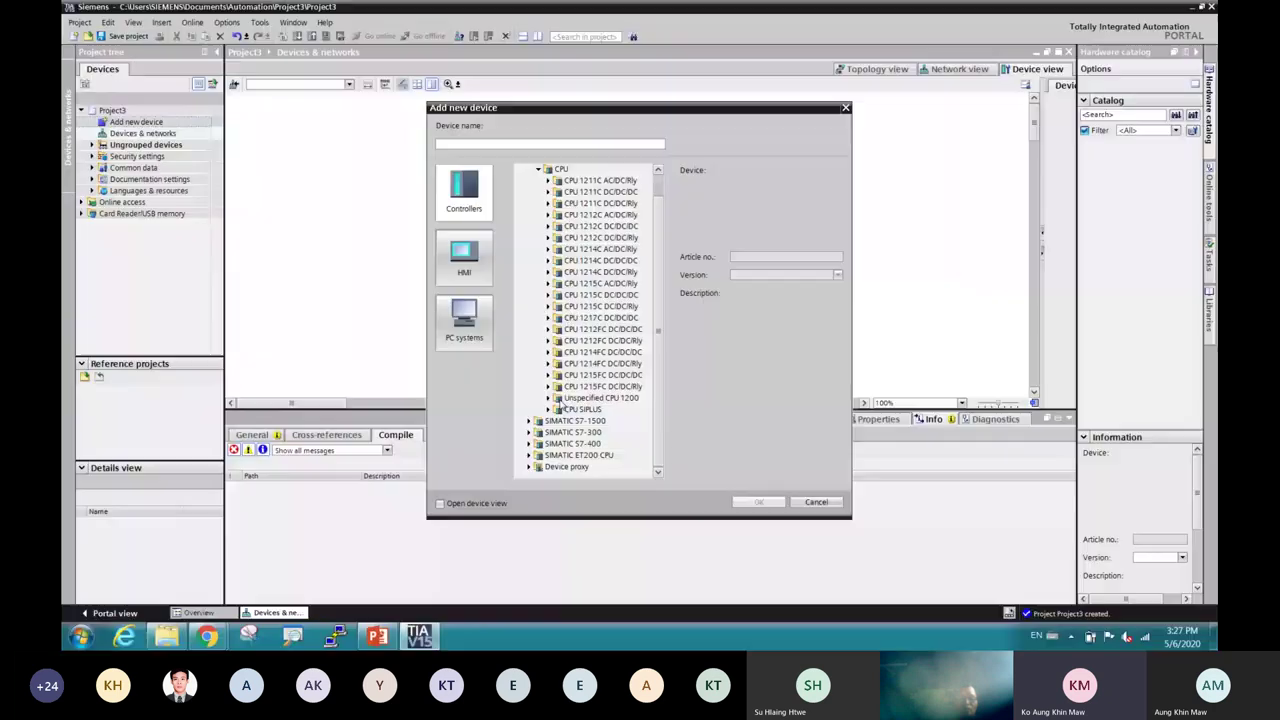
pyautogui.click(469, 376)
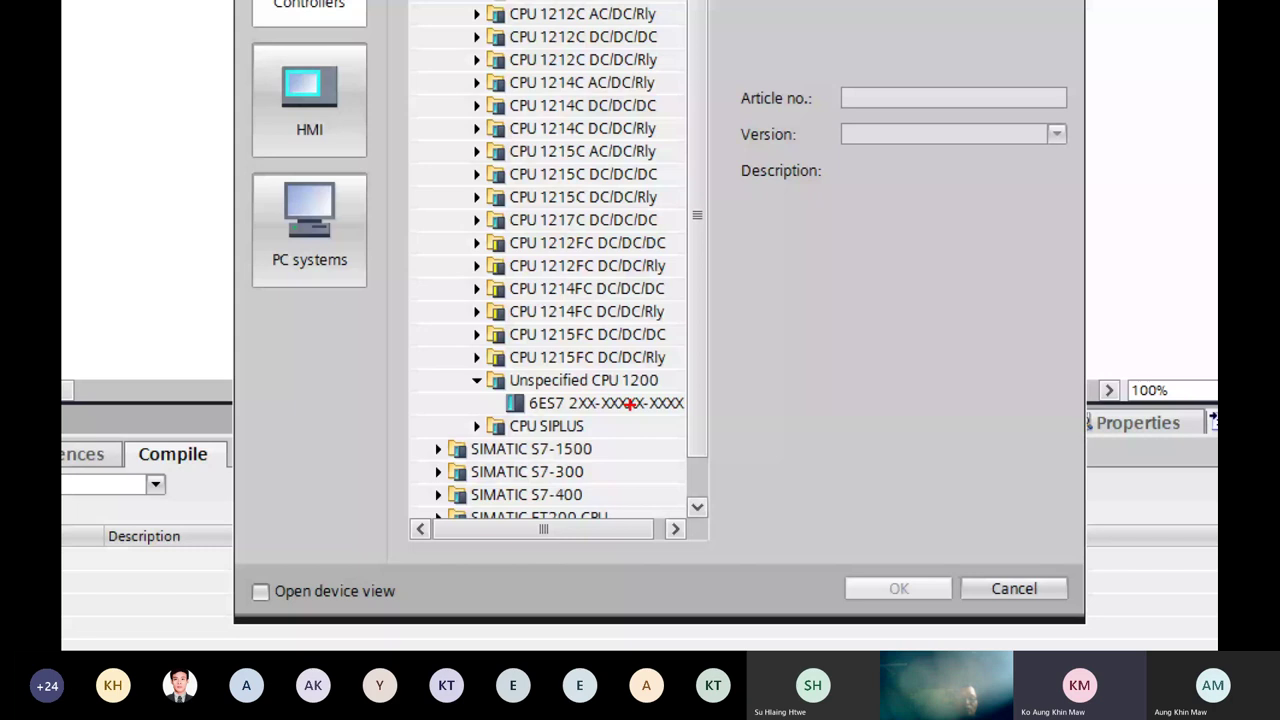
pyautogui.click(630, 403)
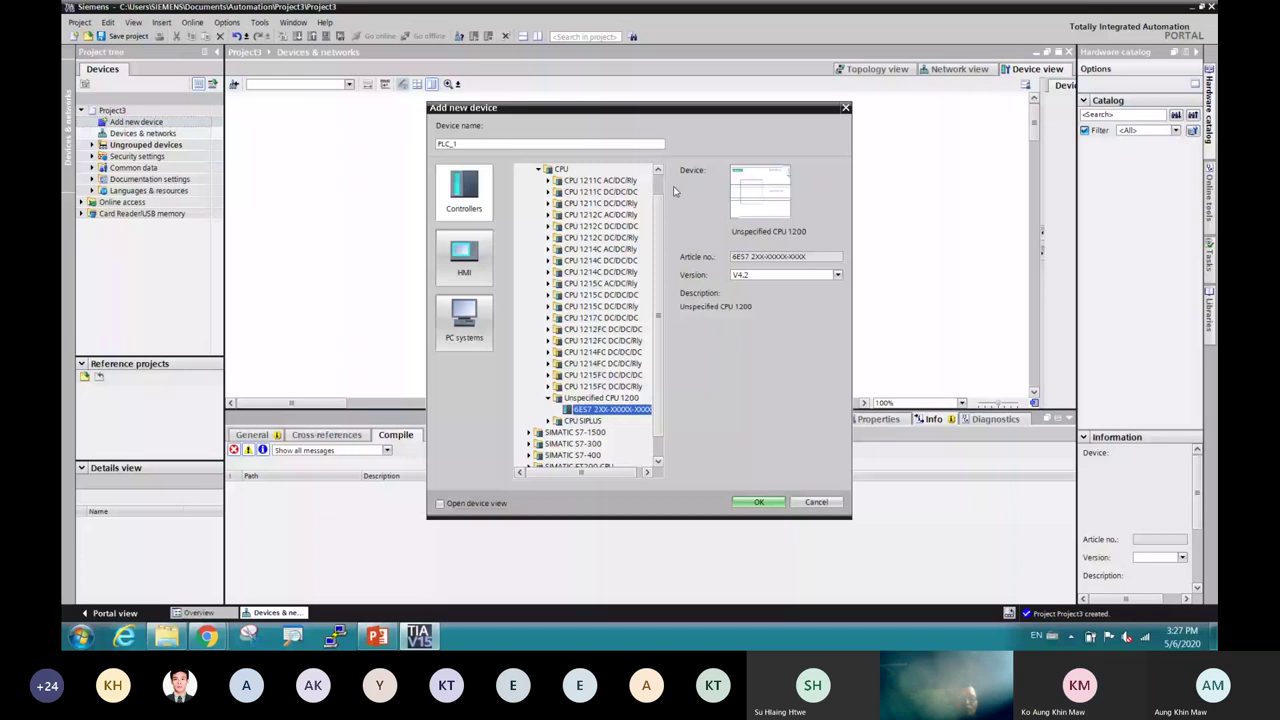
pyautogui.click(755, 502)
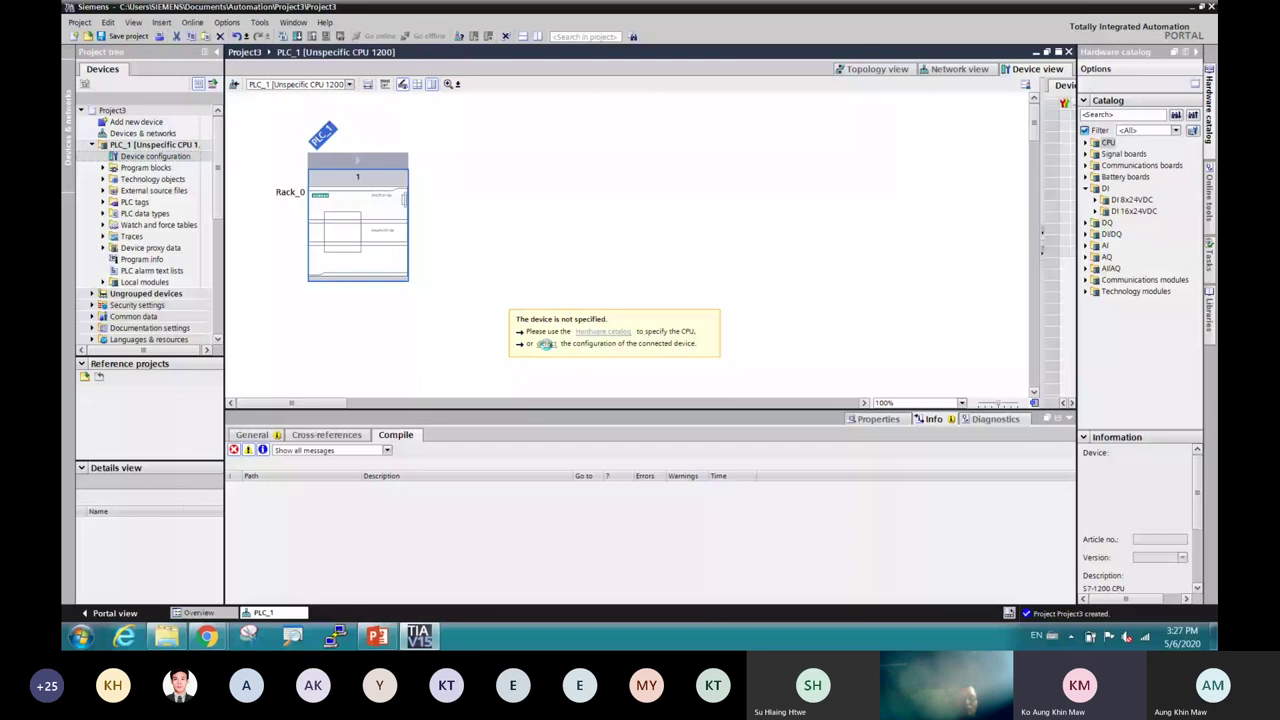
# Search the PN/IE interface for the connected PLC, detect its hardware configuration into PLC_1, and select the module in slot 2
pyautogui.click(545, 343)
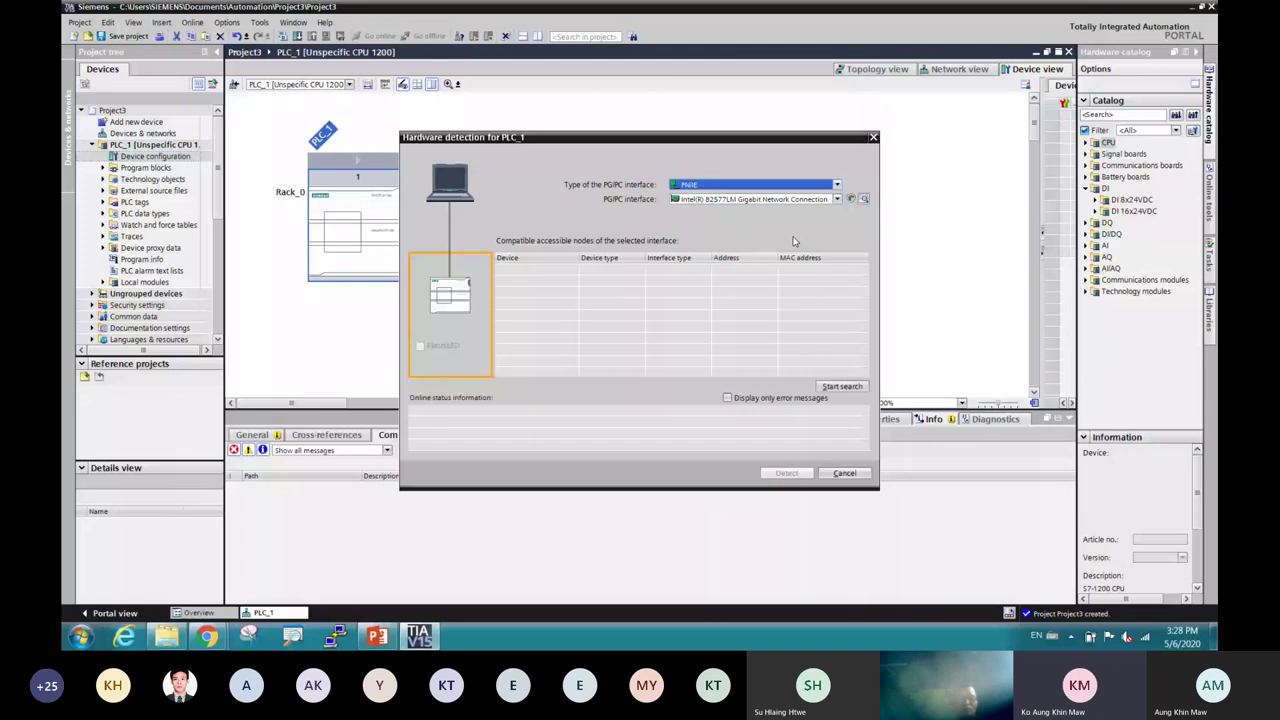
pyautogui.click(838, 387)
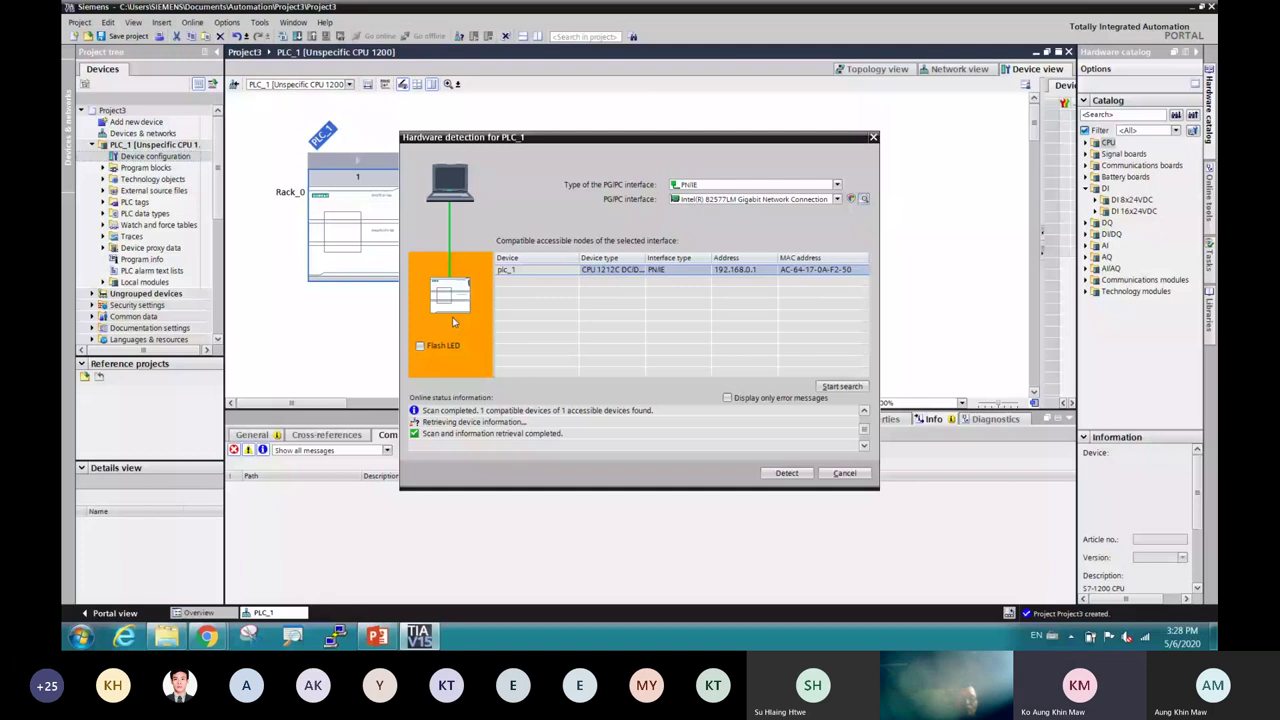
pyautogui.click(787, 473)
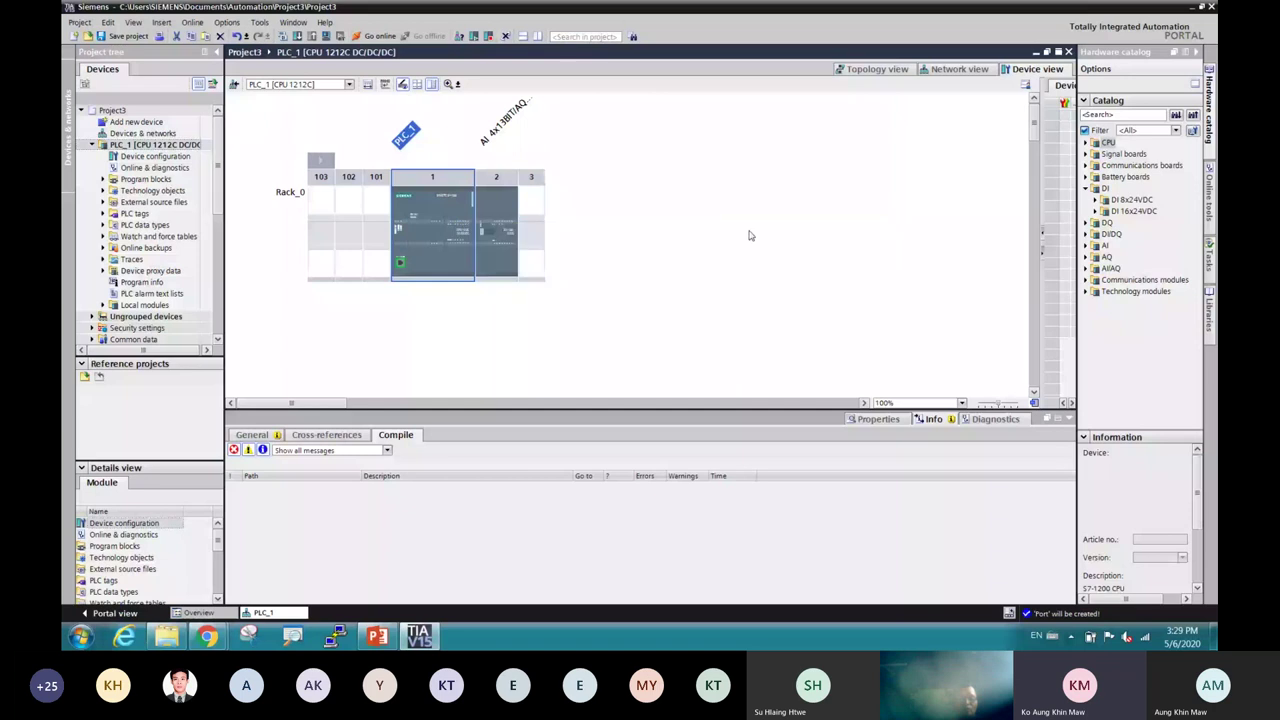
pyautogui.click(497, 240)
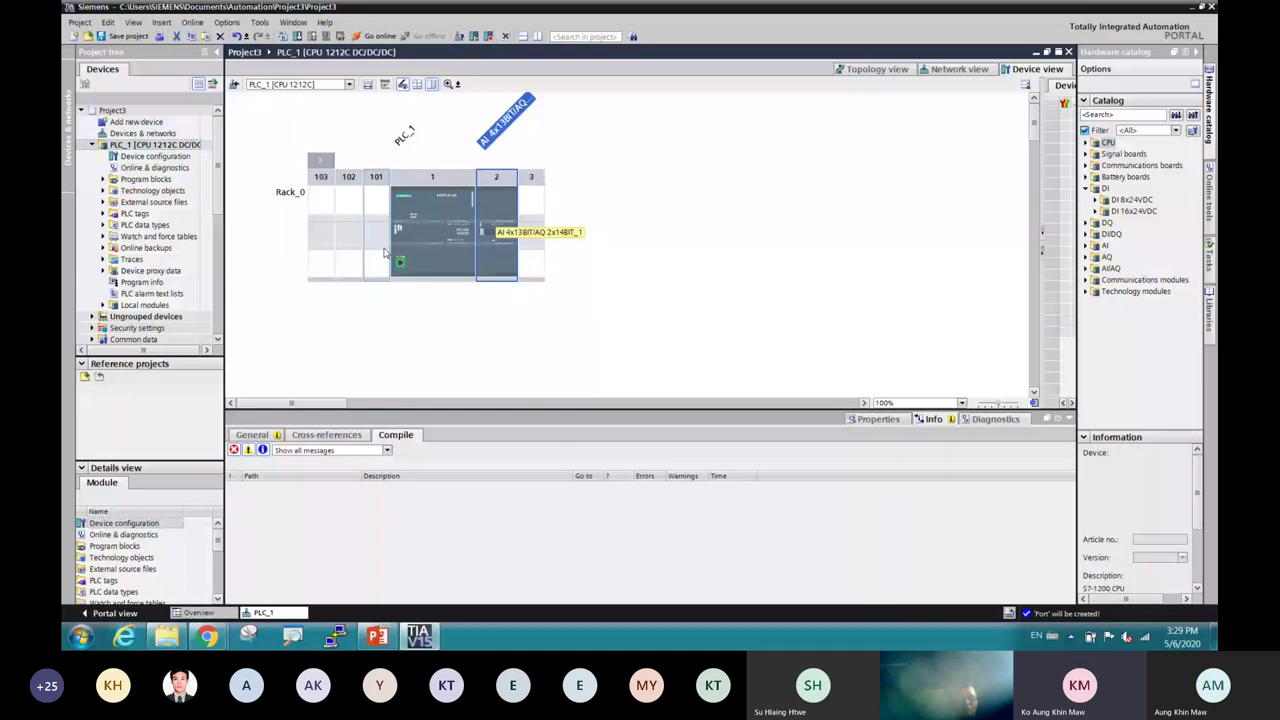
# Open the Main [OB1] block of PLC_1, search the PN/IE interface for the connected PLC and go online with it
pyautogui.click(102, 180)
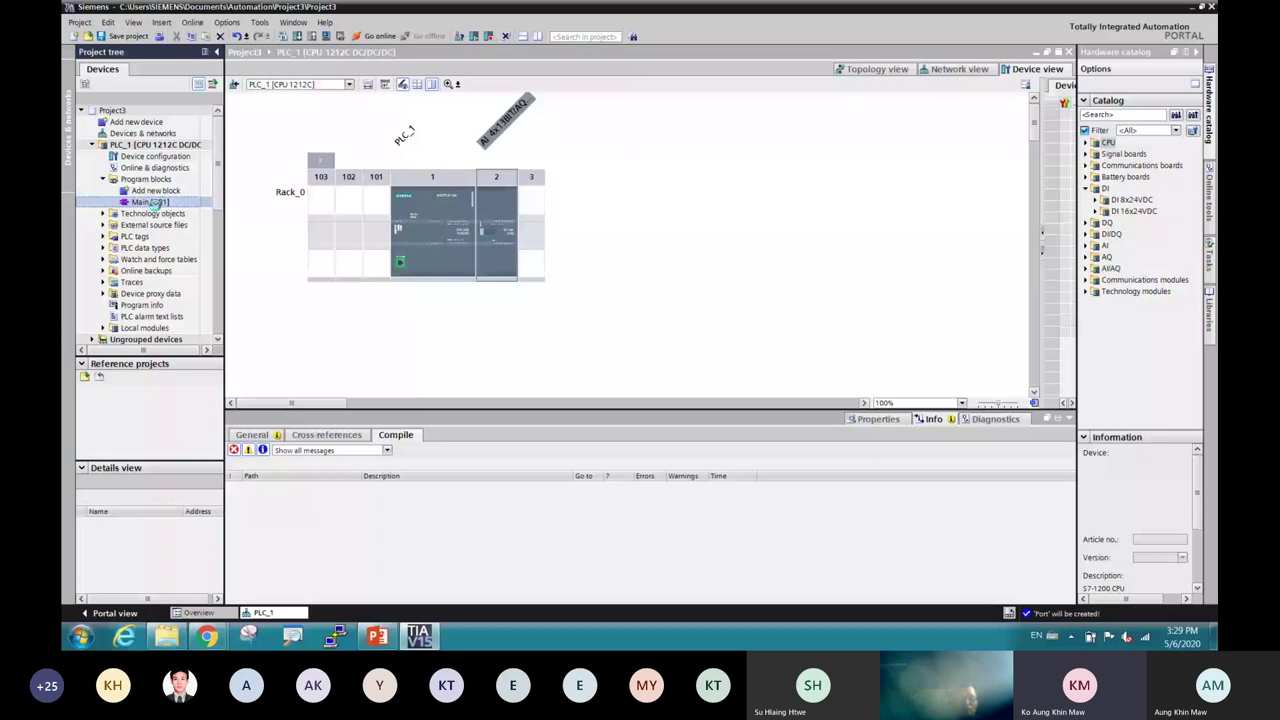
pyautogui.doubleClick(150, 202)
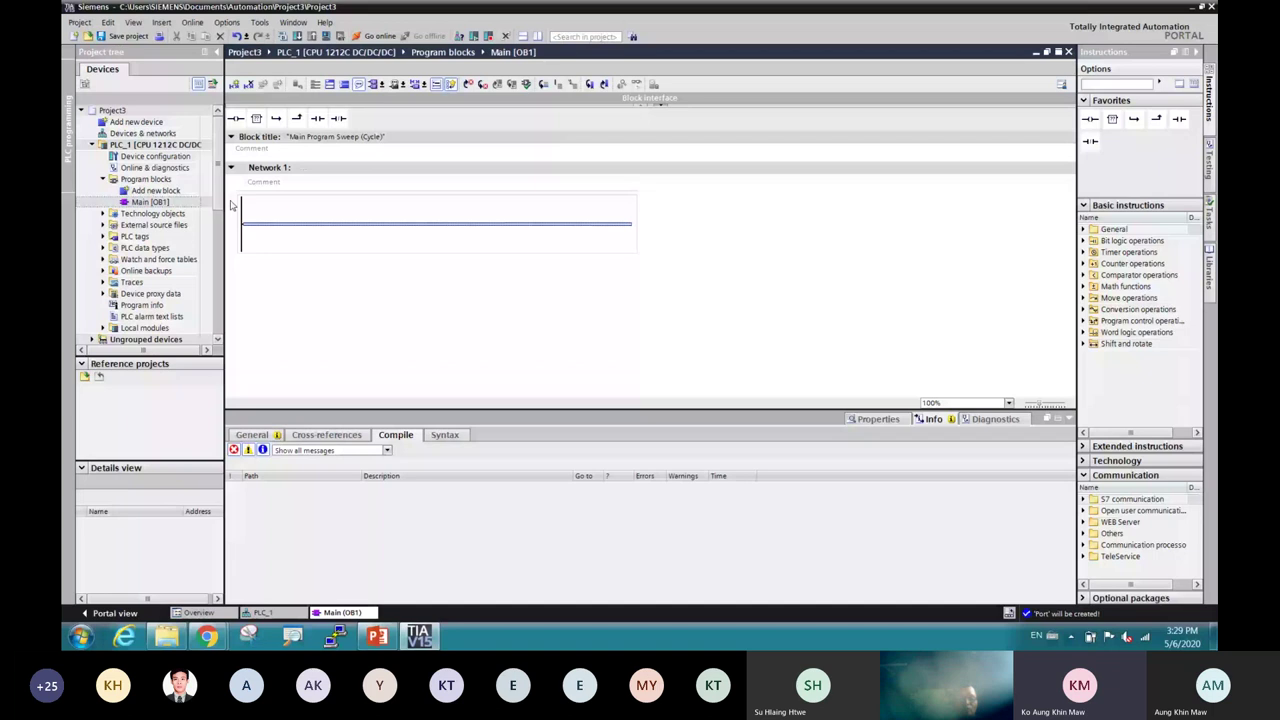
pyautogui.click(174, 146)
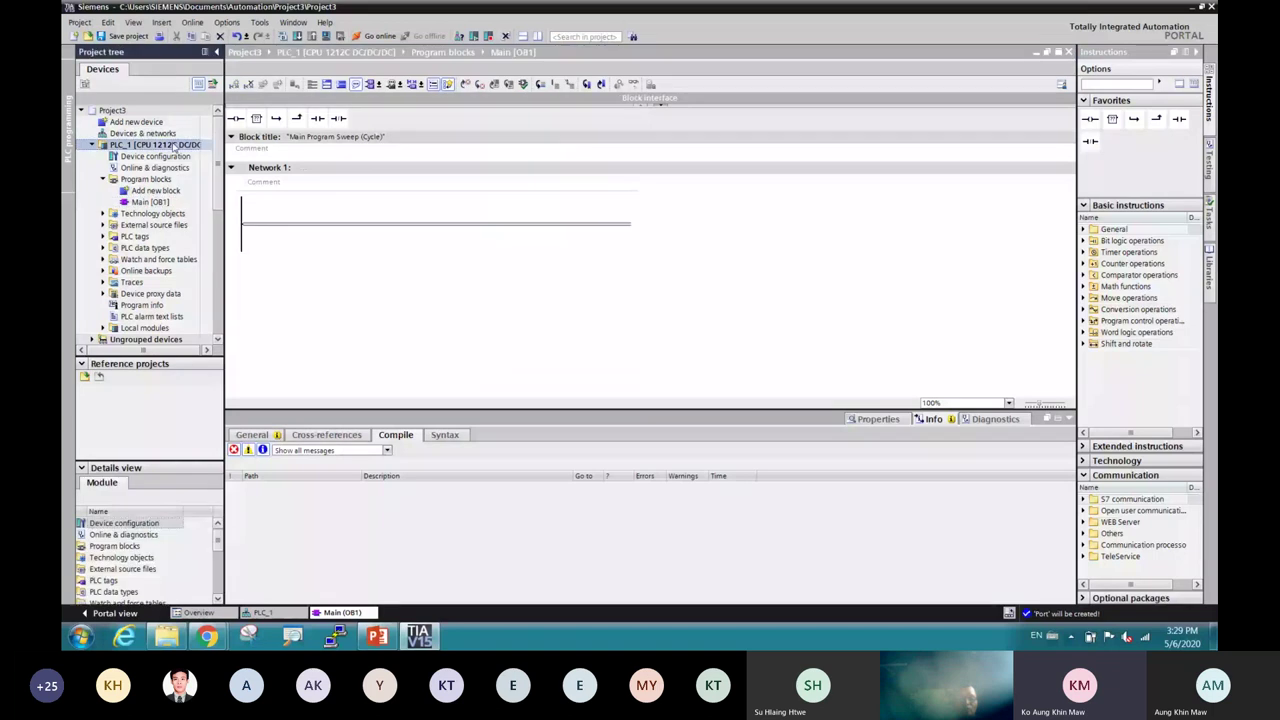
pyautogui.click(174, 146)
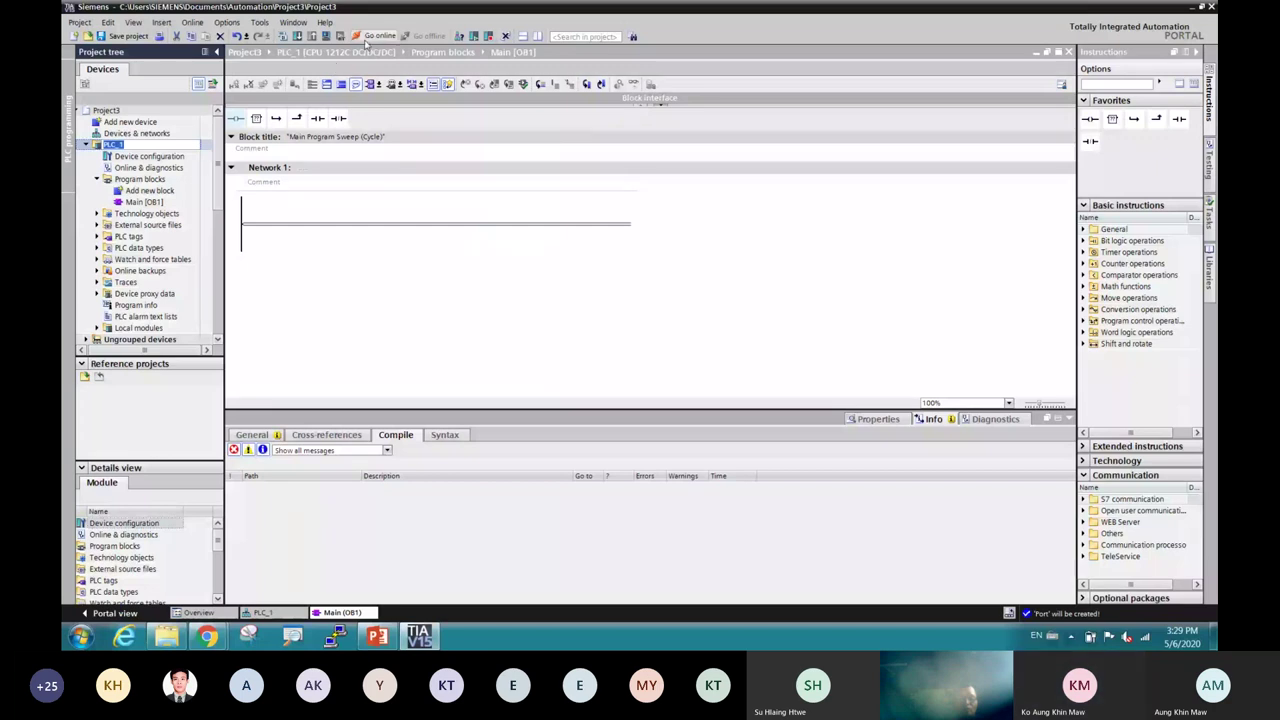
pyautogui.click(372, 37)
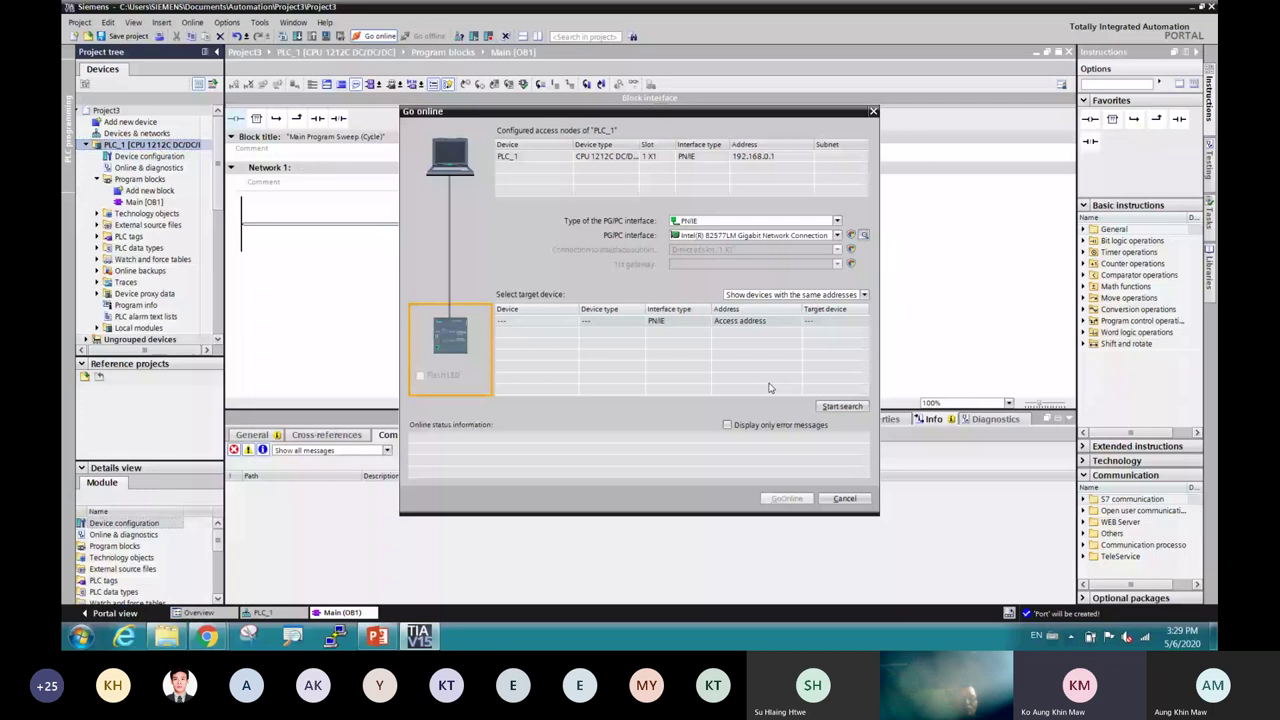
pyautogui.click(832, 408)
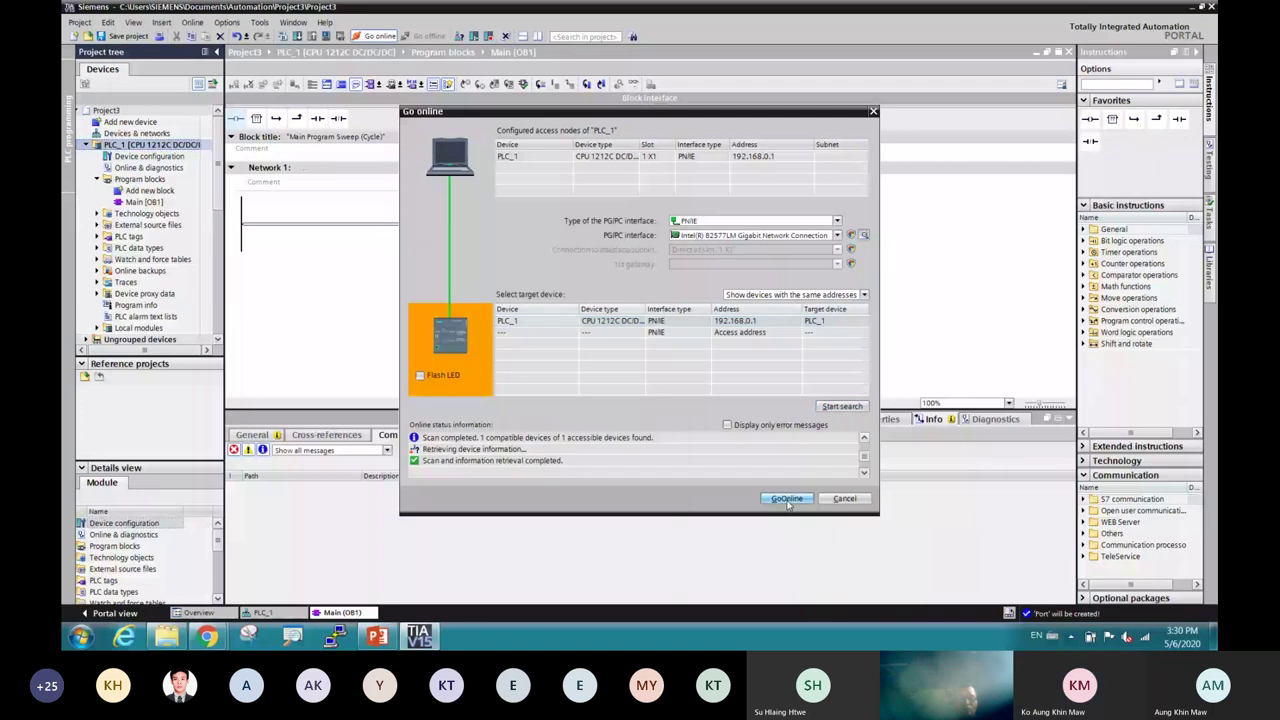
pyautogui.click(787, 499)
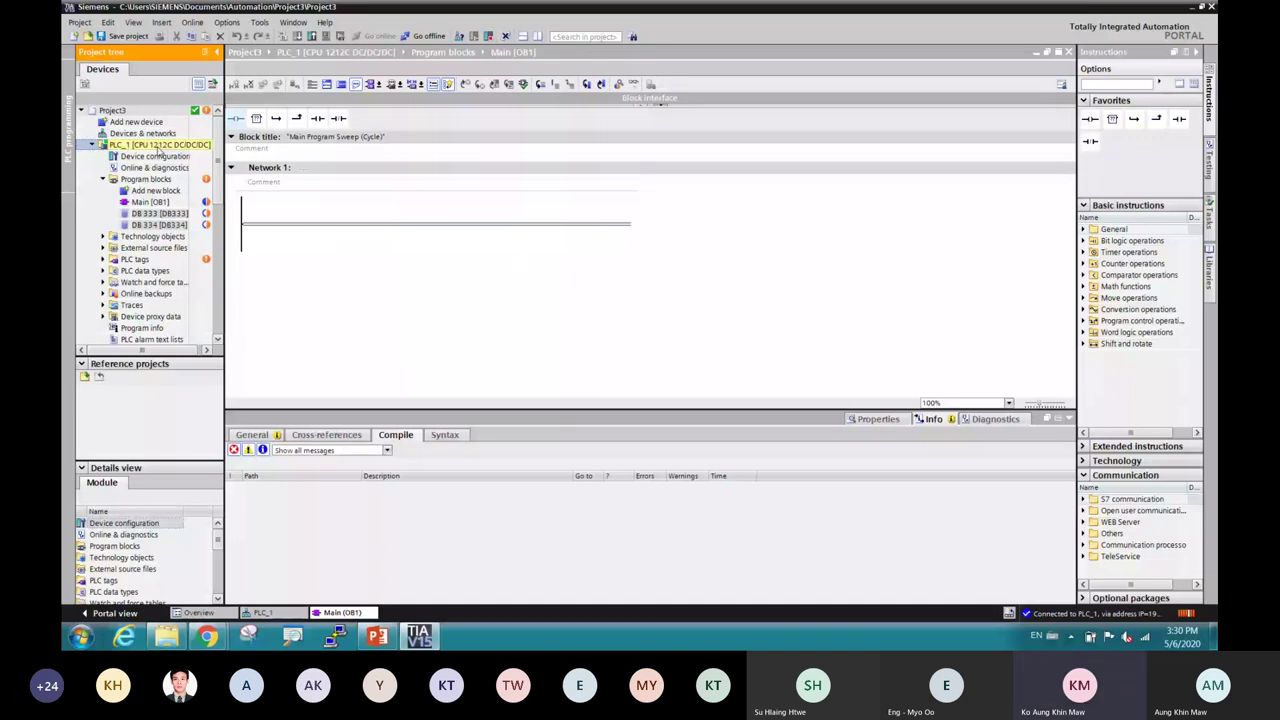
# Upload the program from the connected PLC into PLC_1, replacing the offline program blocks and synchronizing Main (OB1)
pyautogui.click(157, 148)
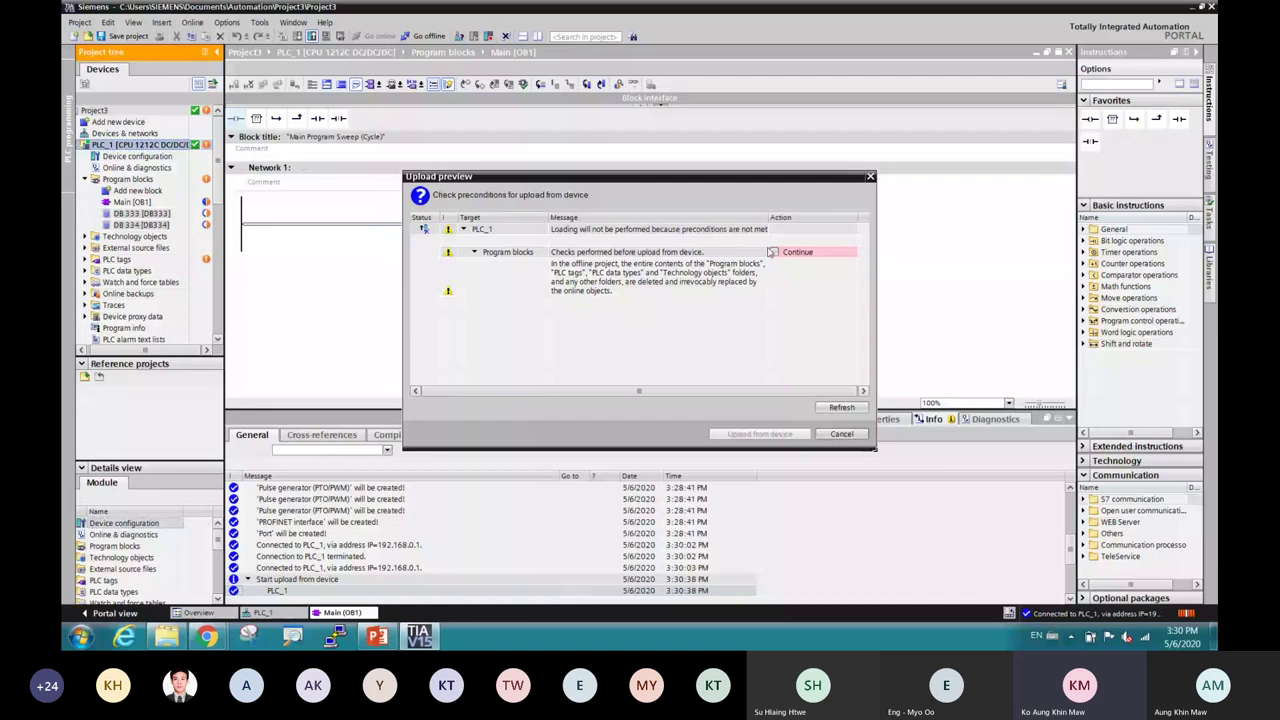
pyautogui.click(773, 252)
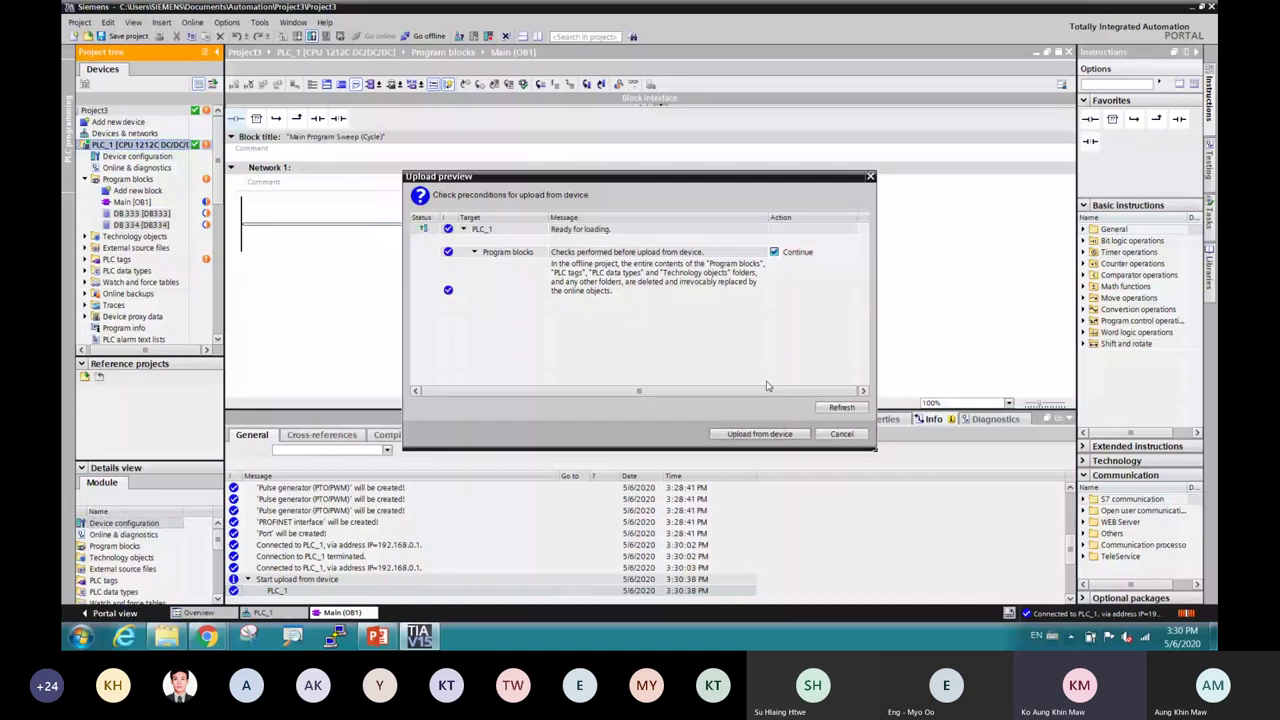
pyautogui.click(760, 434)
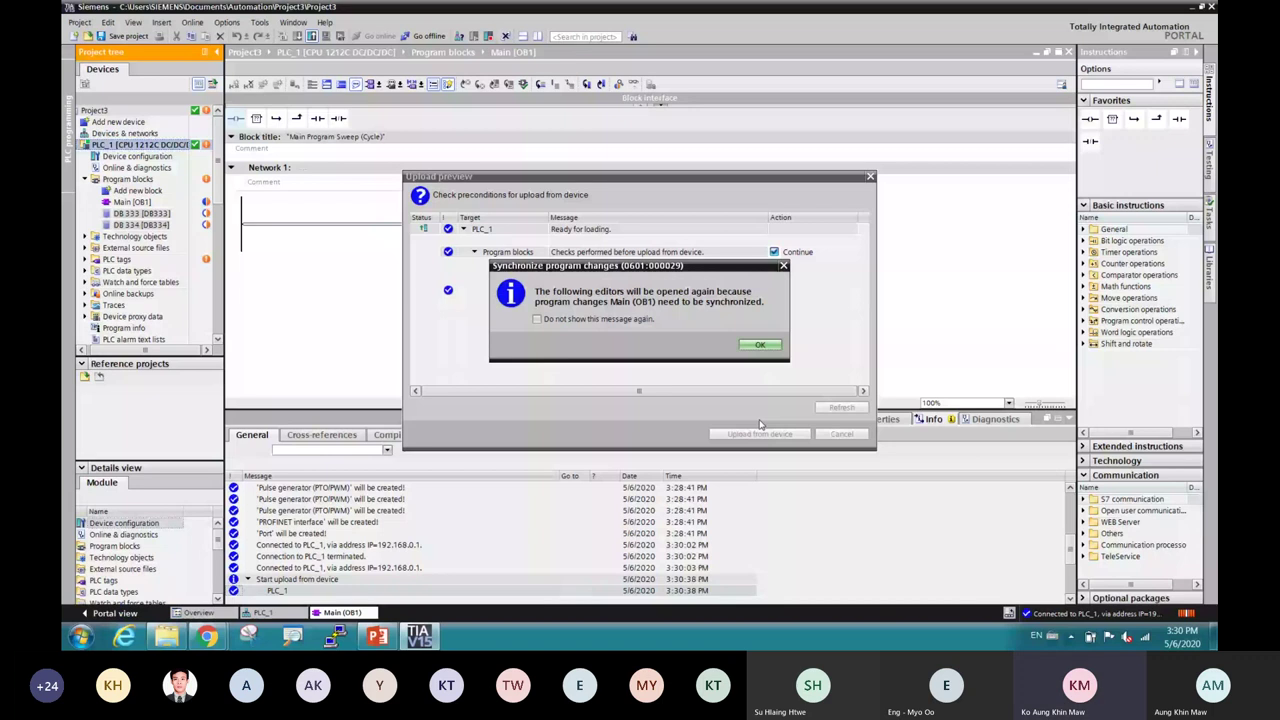
pyautogui.click(760, 344)
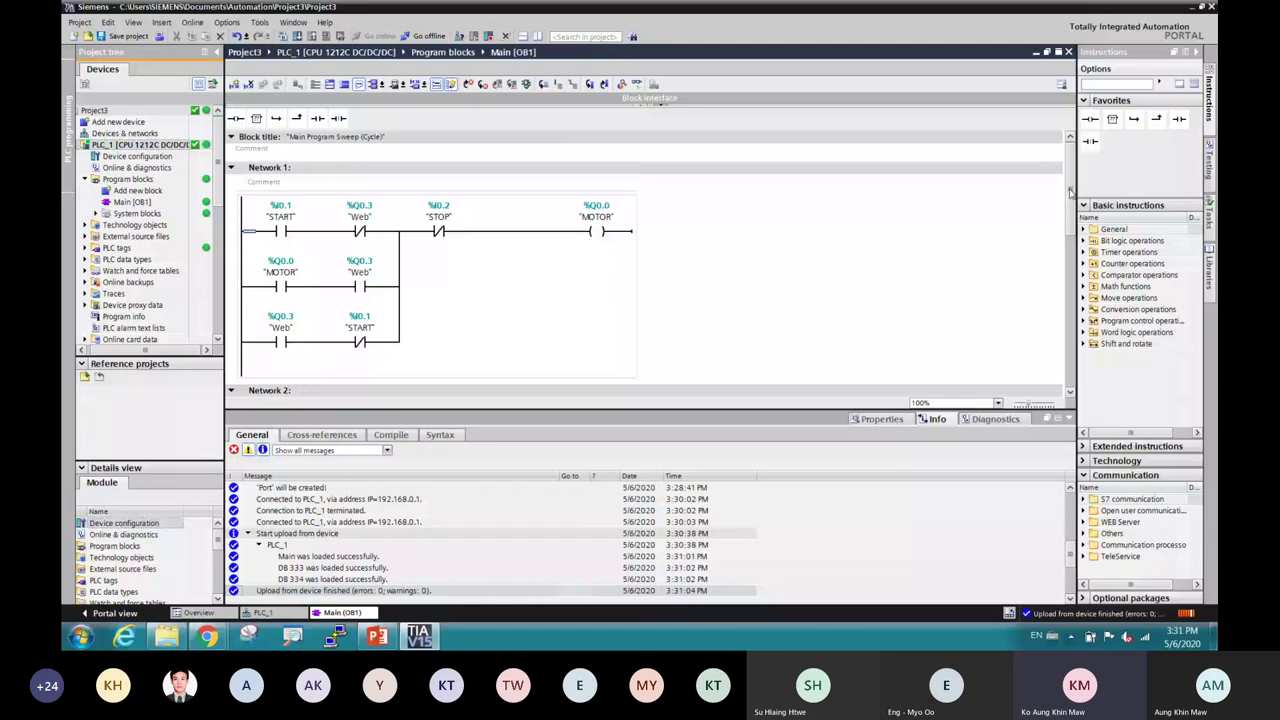
# Inspect the uploaded motor ladder logic in Network 1 of Main [OB1] and take PLC_1 offline
pyautogui.click(178, 146)
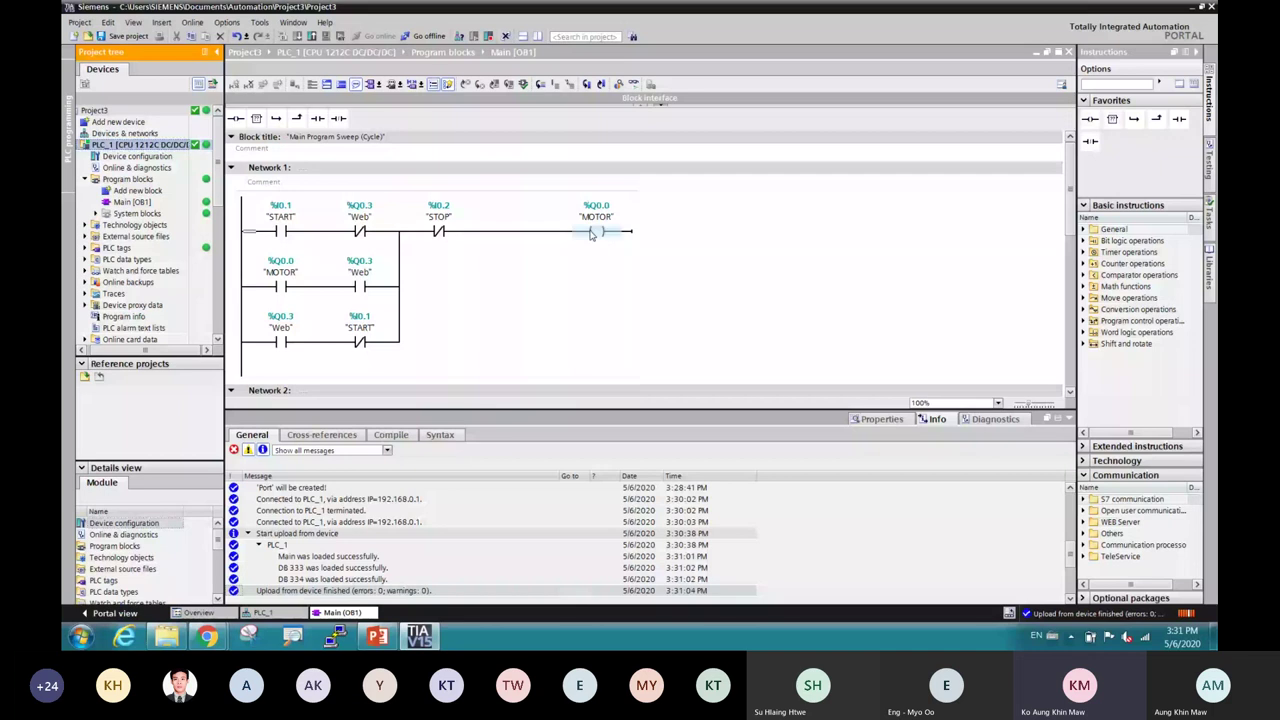
pyautogui.click(491, 296)
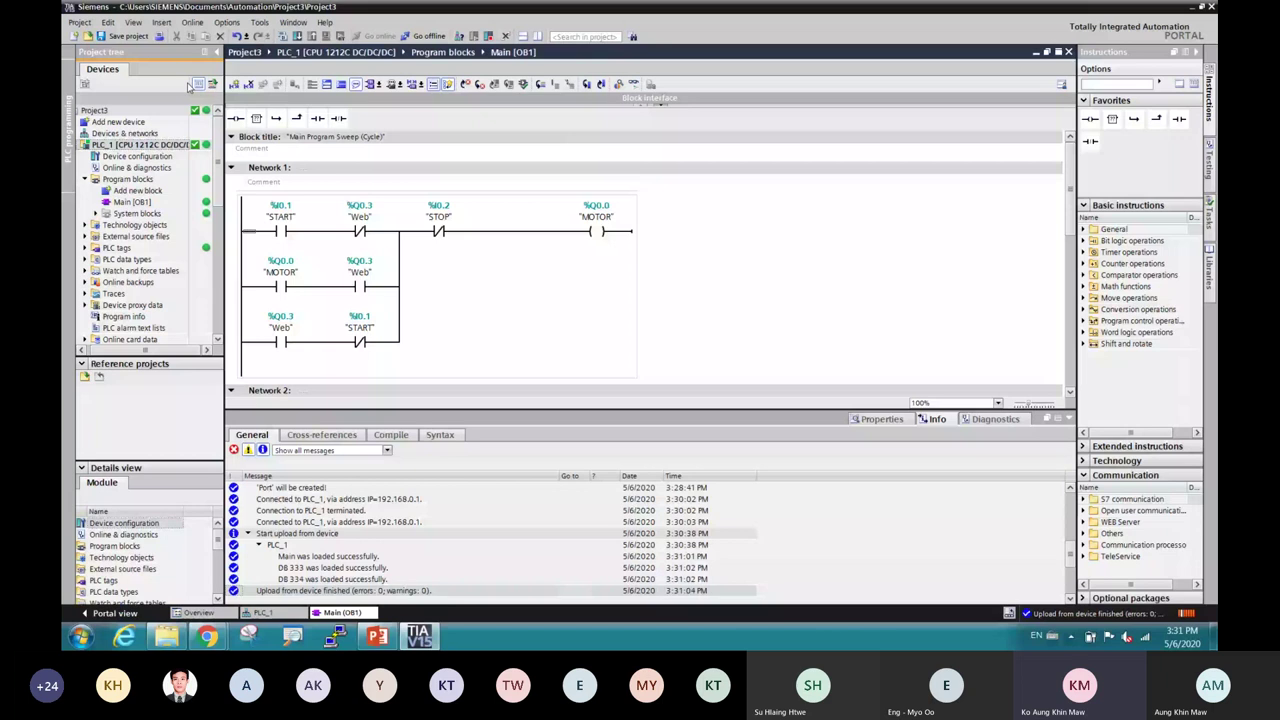
pyautogui.hotkey('ctrl', 'm')
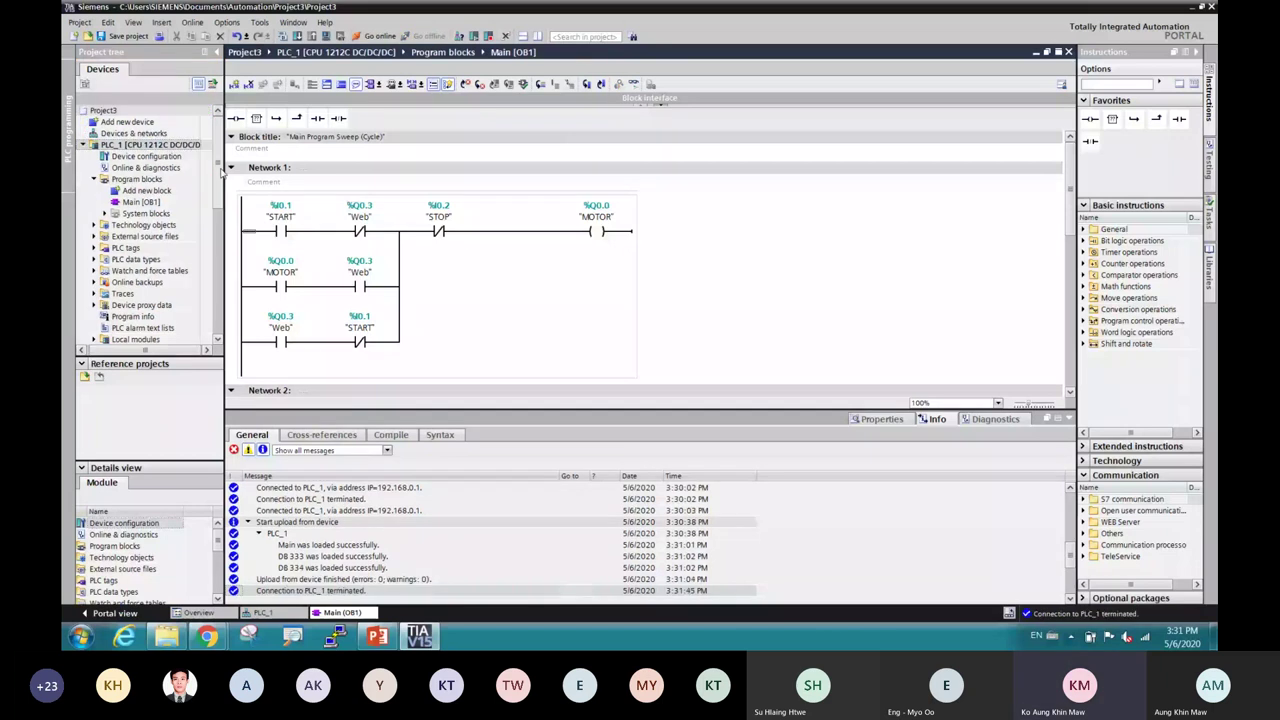
# Switch to PowerPoint and present the slide on setting the IP address and subnet mask
pyautogui.hotkey('alt', 'Tab')
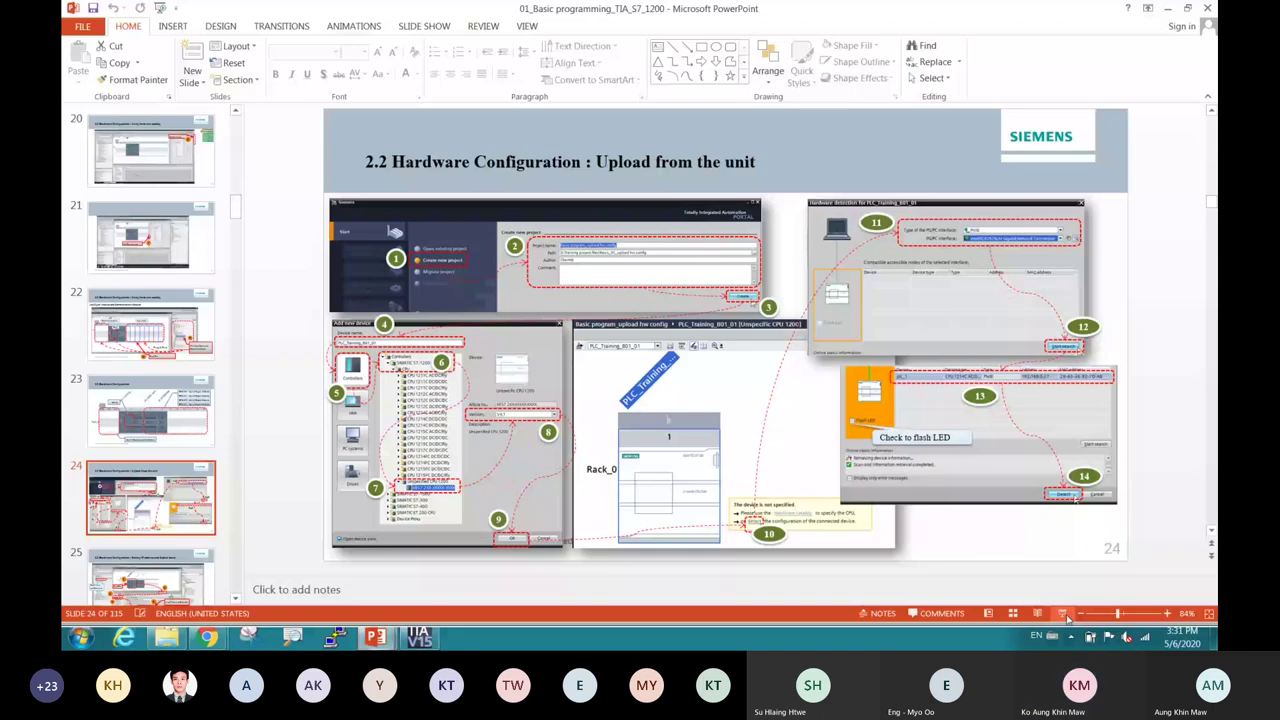
pyautogui.click(1064, 614)
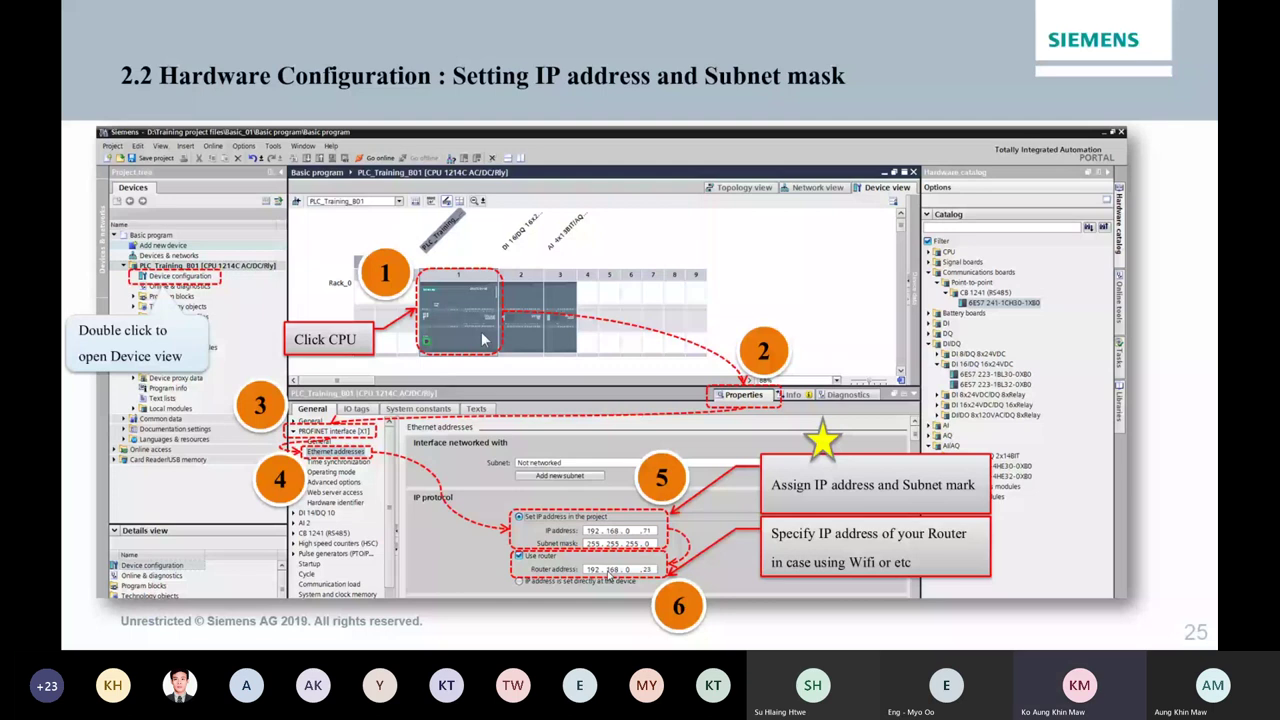
# Switch back to TIA Portal, open the device configuration of PLC_1 and show the Ethernet addresses of its PROFINET interface
pyautogui.hotkey('alt', 'Tab')
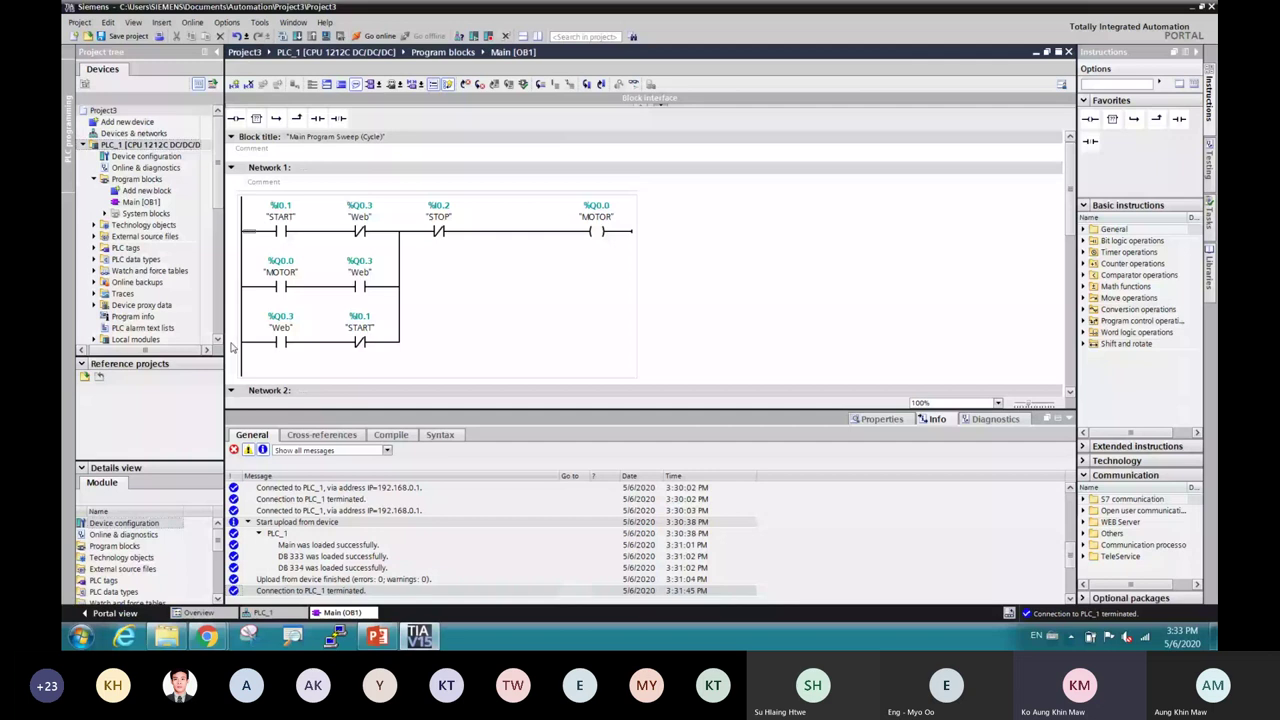
pyautogui.doubleClick(146, 156)
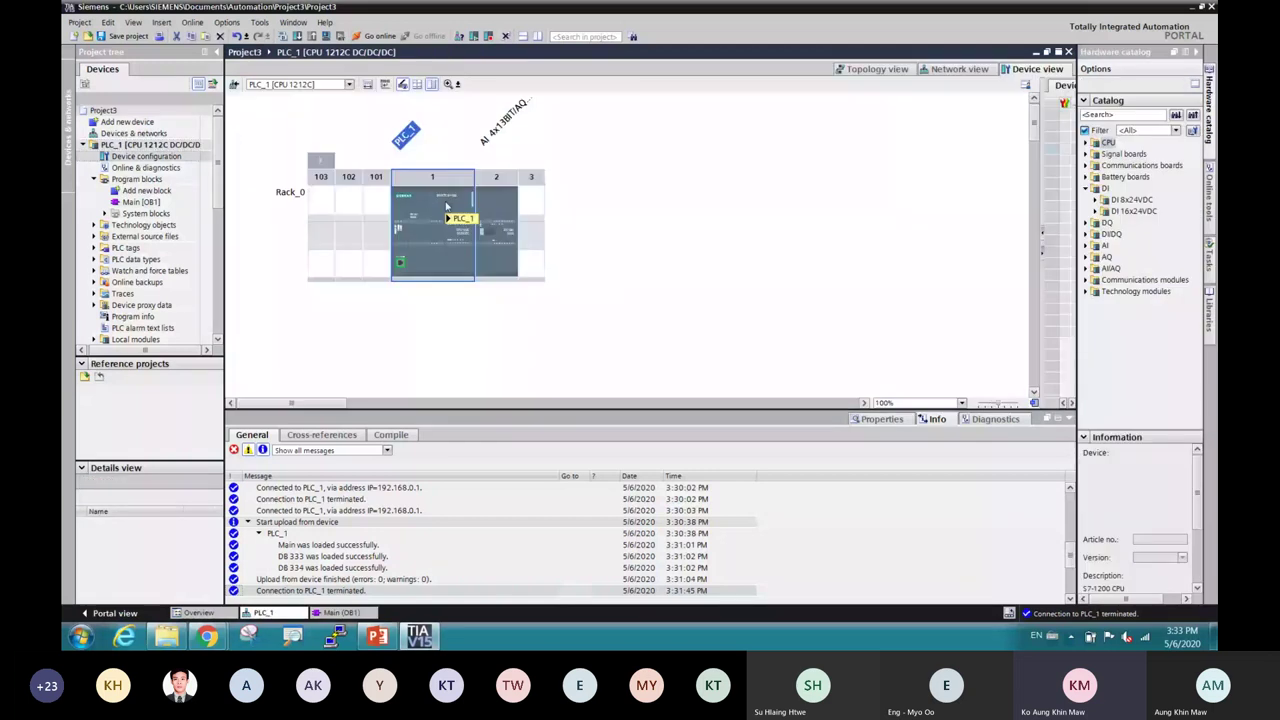
pyautogui.click(880, 419)
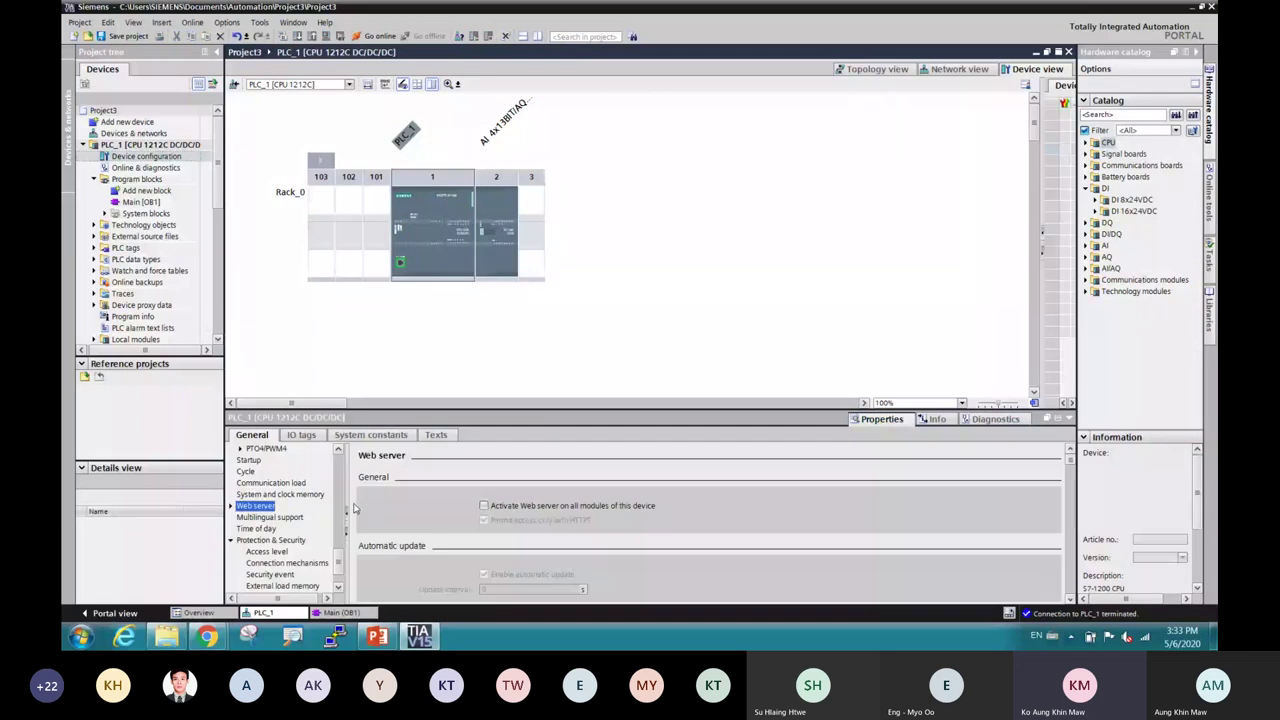
pyautogui.scroll(10, 325, 476)
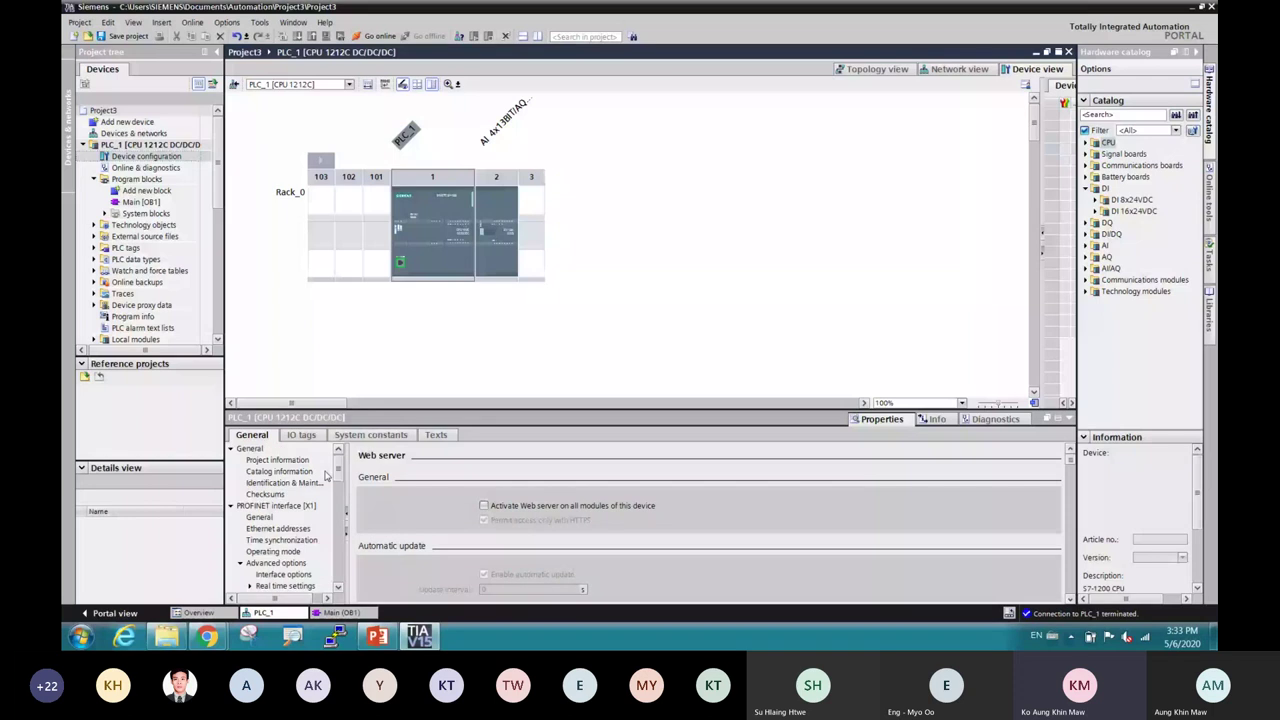
pyautogui.click(277, 528)
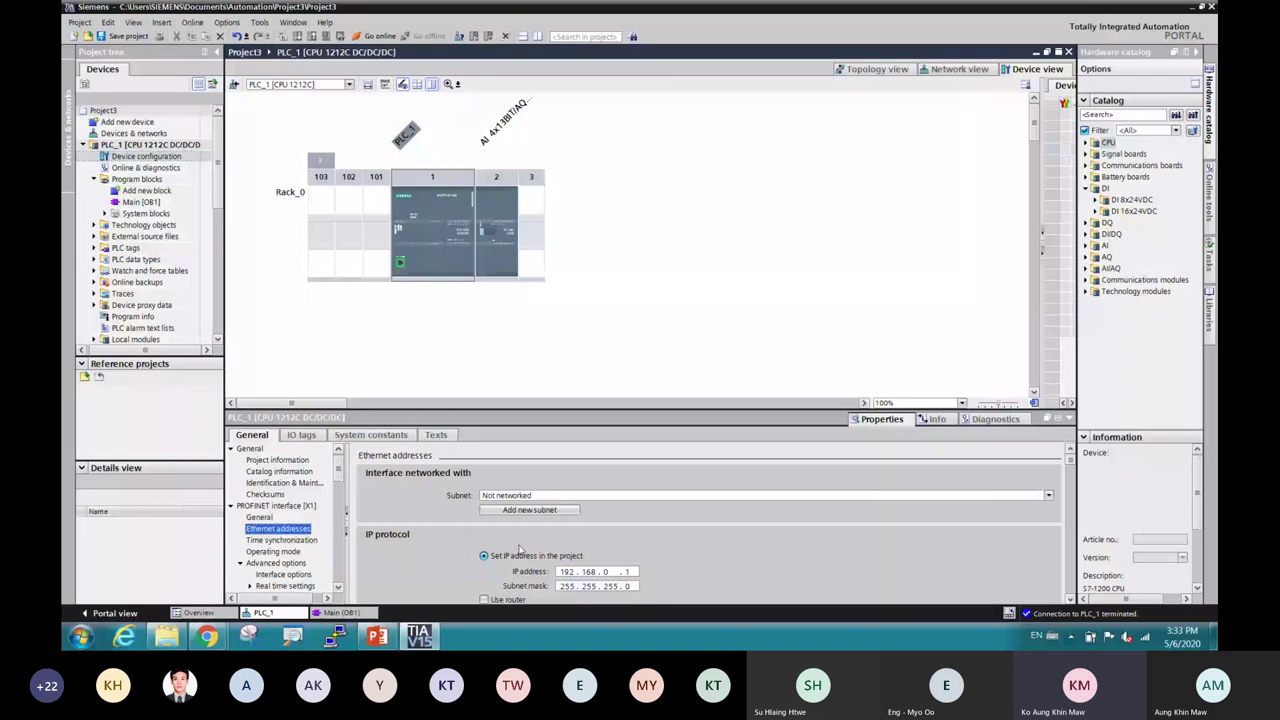
pyautogui.scroll(-2, 519, 548)
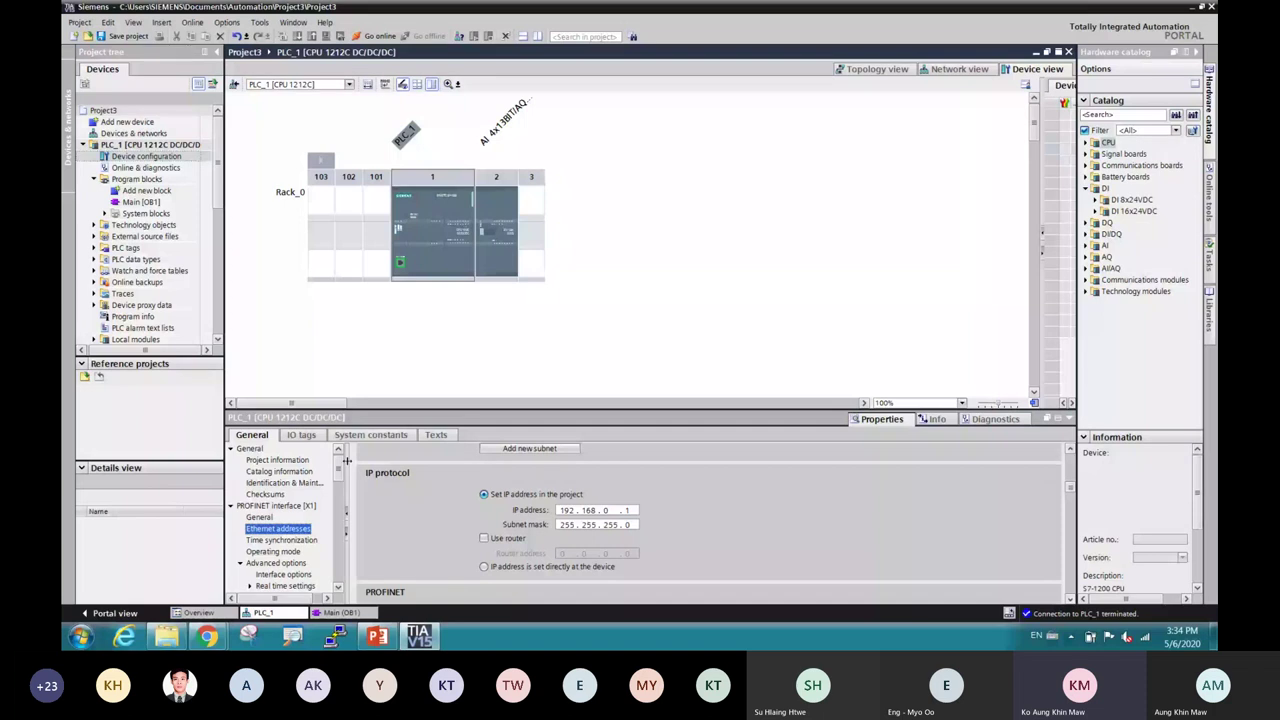
# Review PLC_1's property categories, including Web server access, digital and analog channels, pulse generators, and Protection & Security
pyautogui.scroll(-3, 337, 487)
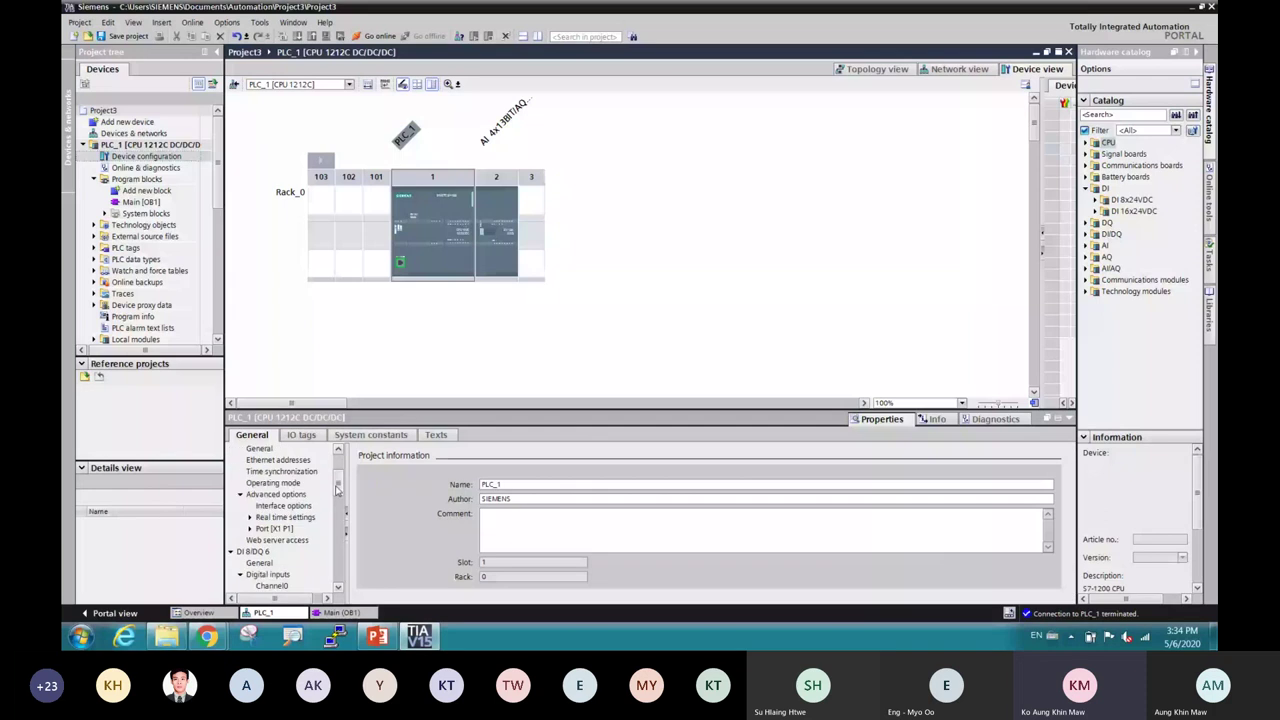
pyautogui.scroll(-2, 337, 487)
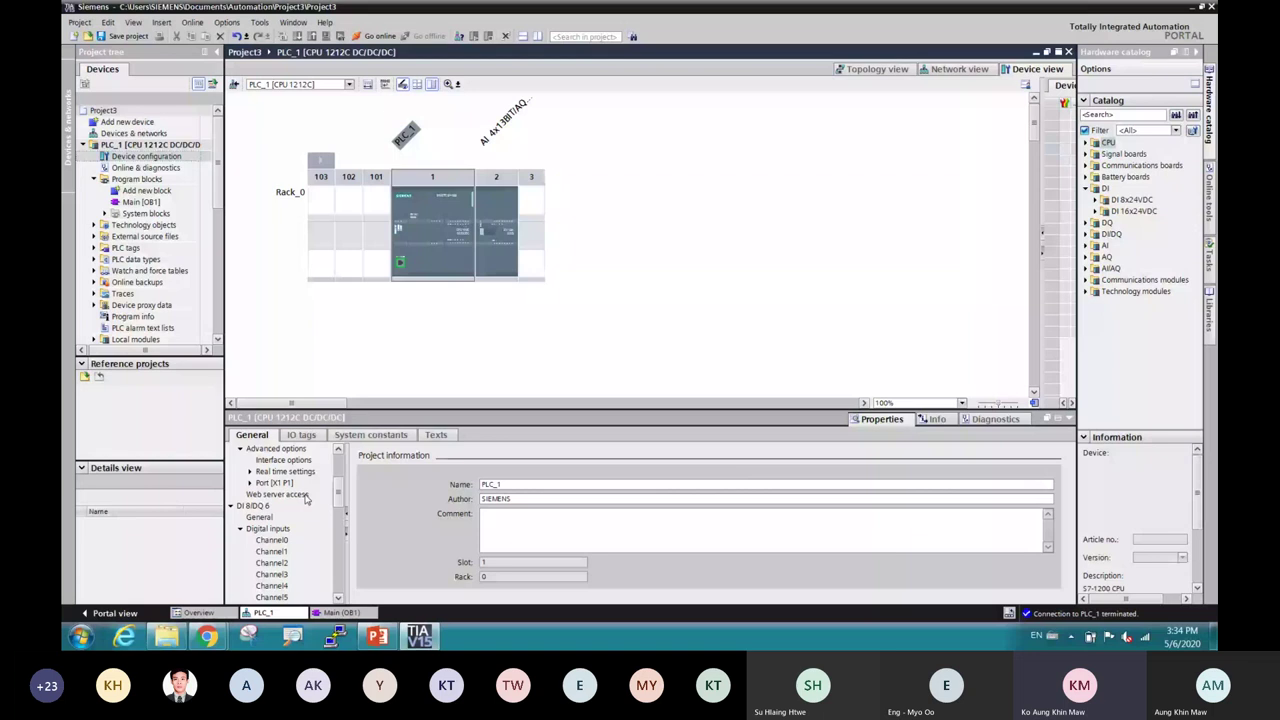
pyautogui.click(280, 494)
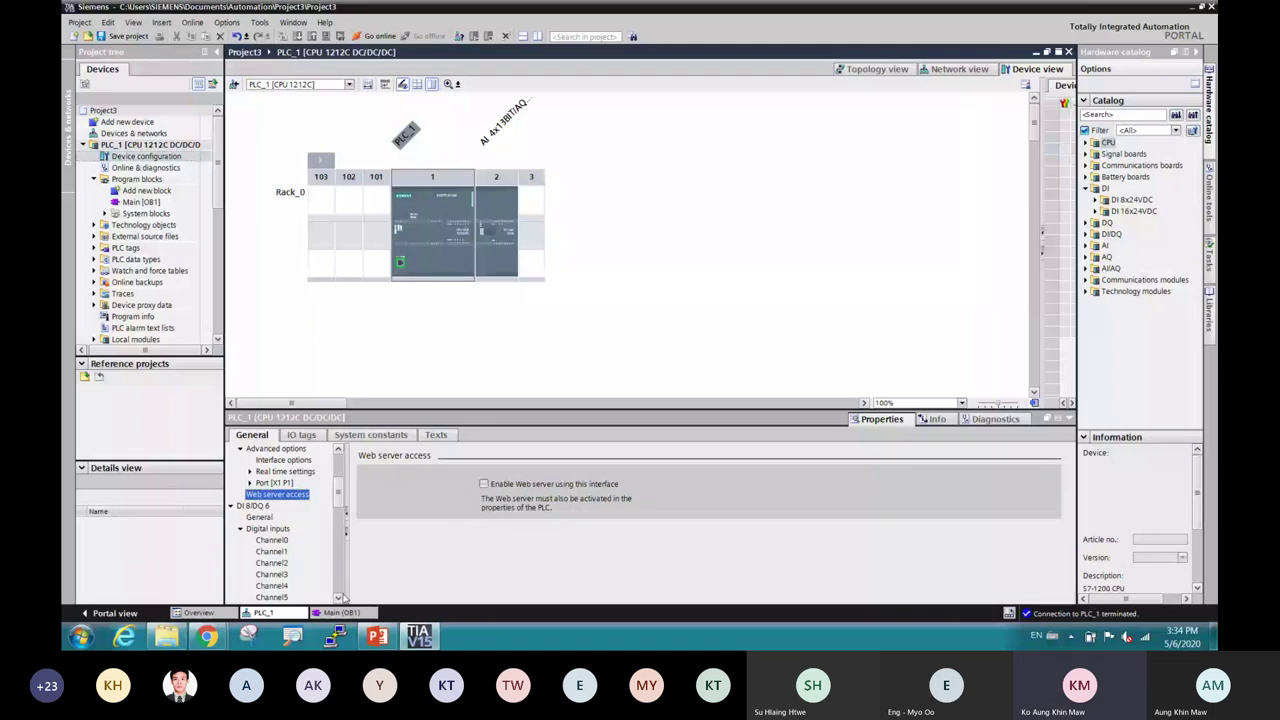
pyautogui.moveTo(338, 492); pyautogui.dragTo(338, 511)
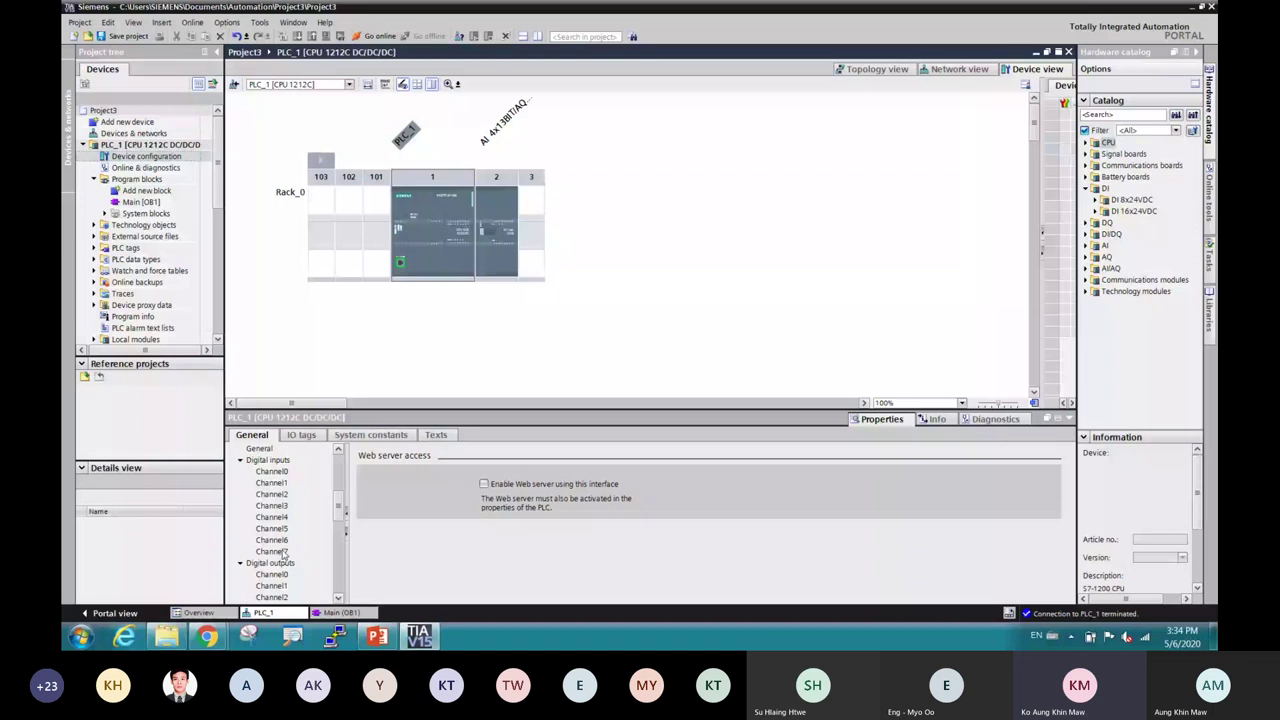
pyautogui.scroll(-2, 339, 521)
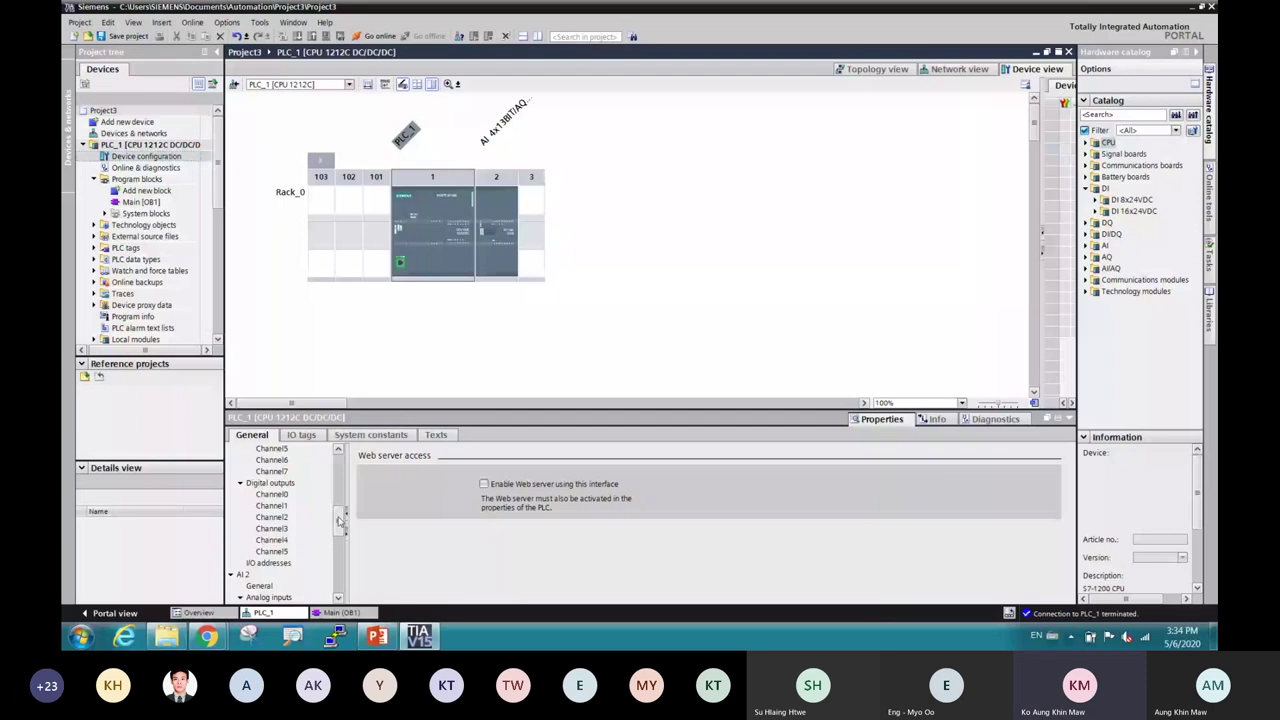
pyautogui.scroll(-3, 339, 521)
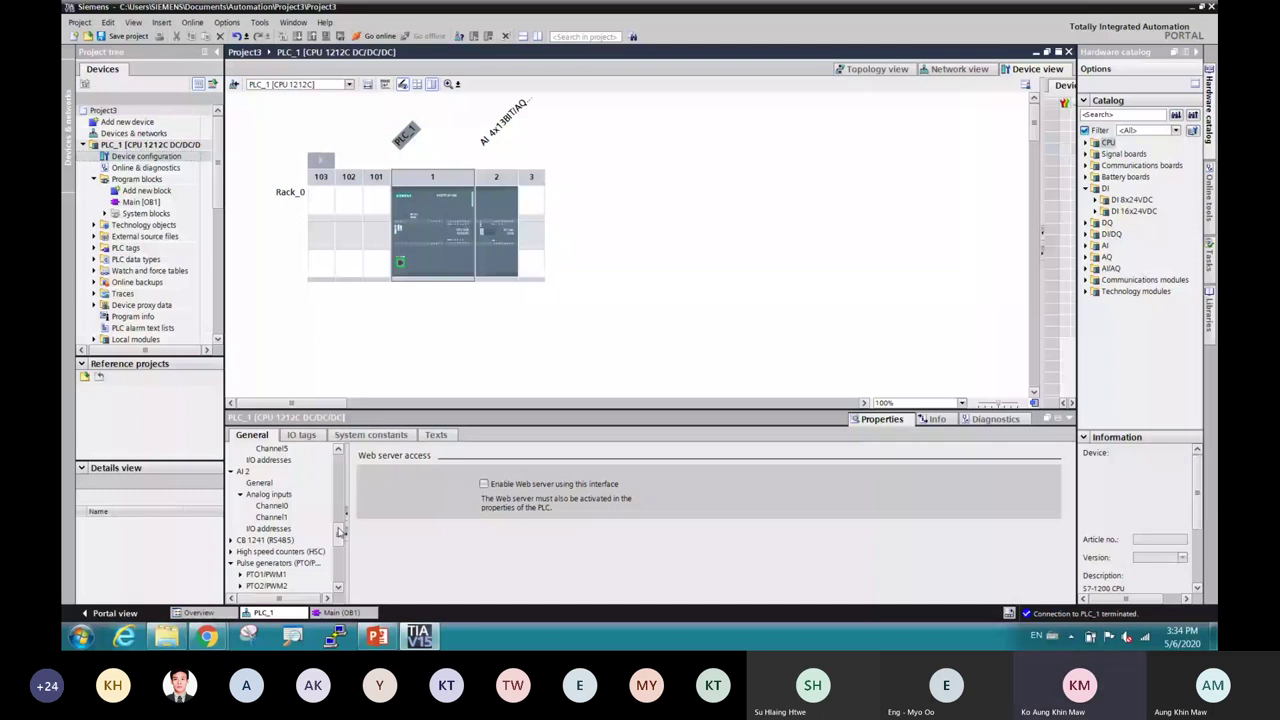
pyautogui.moveTo(340, 532); pyautogui.dragTo(339, 557)
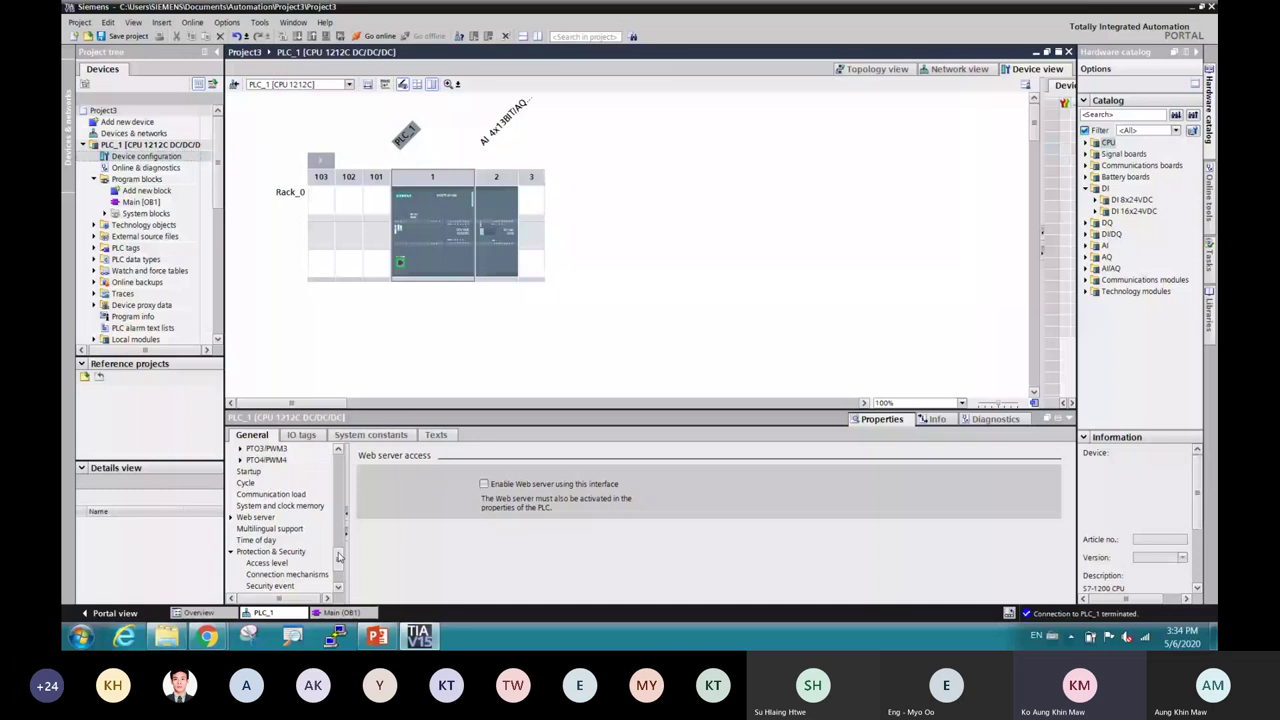
# Examine the IO tags of PLC_1 with their data types, input and output addresses, and tag tables
pyautogui.click(301, 436)
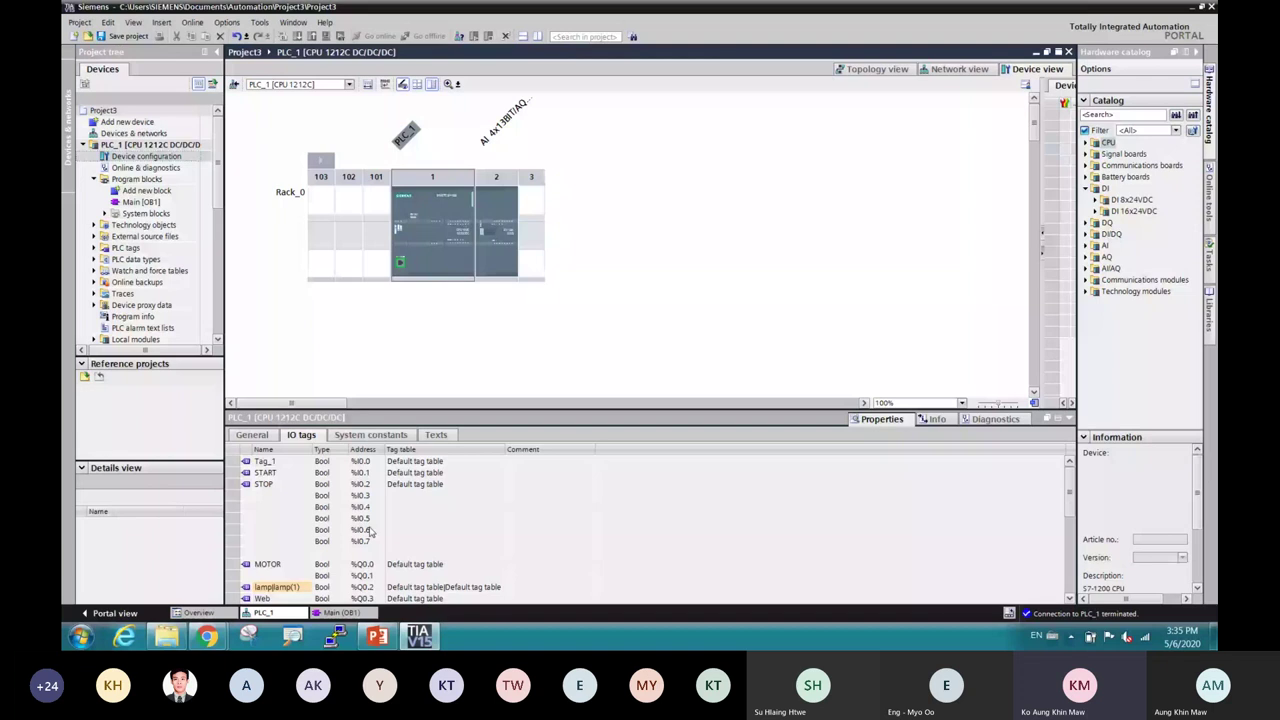
pyautogui.scroll(-2, 603, 546)
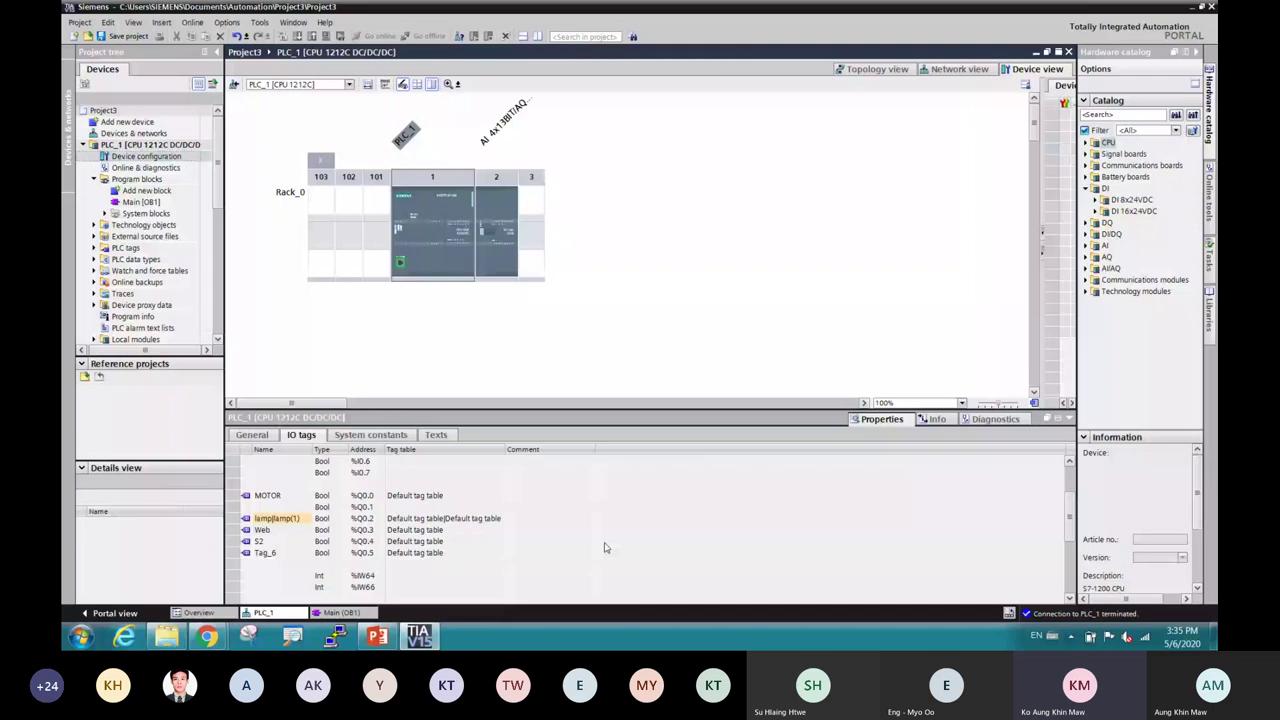
pyautogui.scroll(-2, 603, 546)
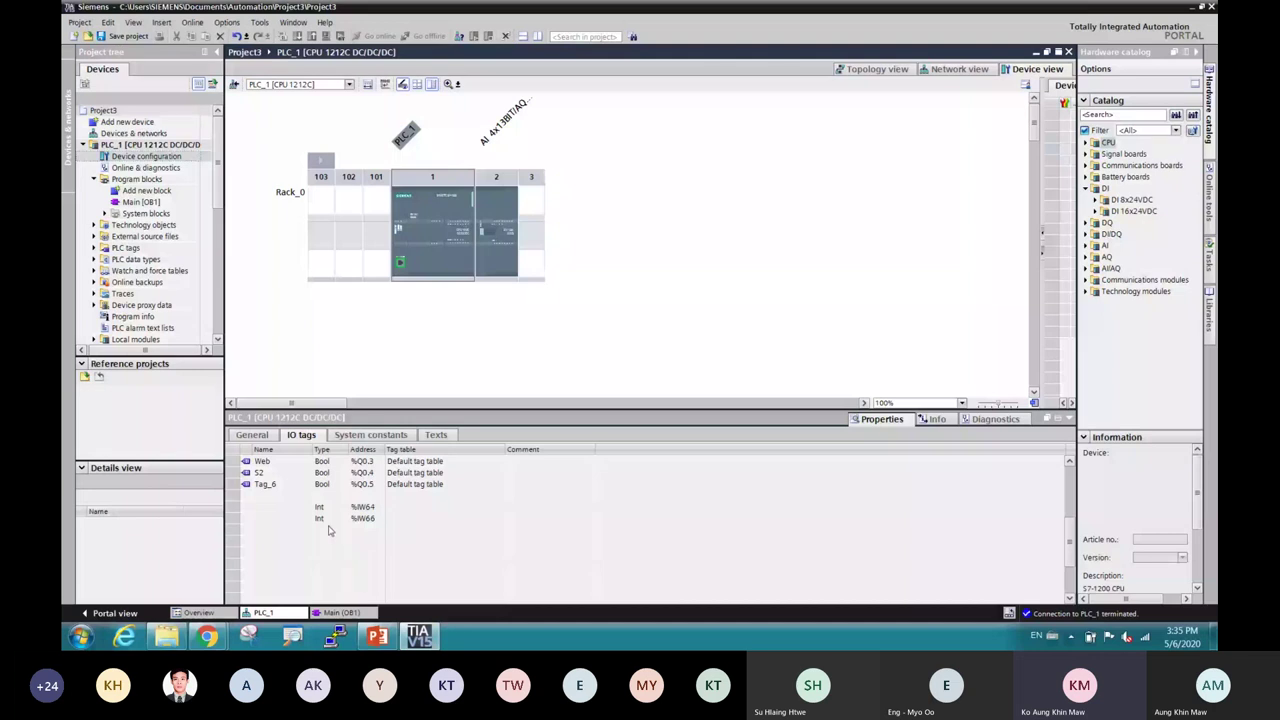
pyautogui.scroll(3, 328, 530)
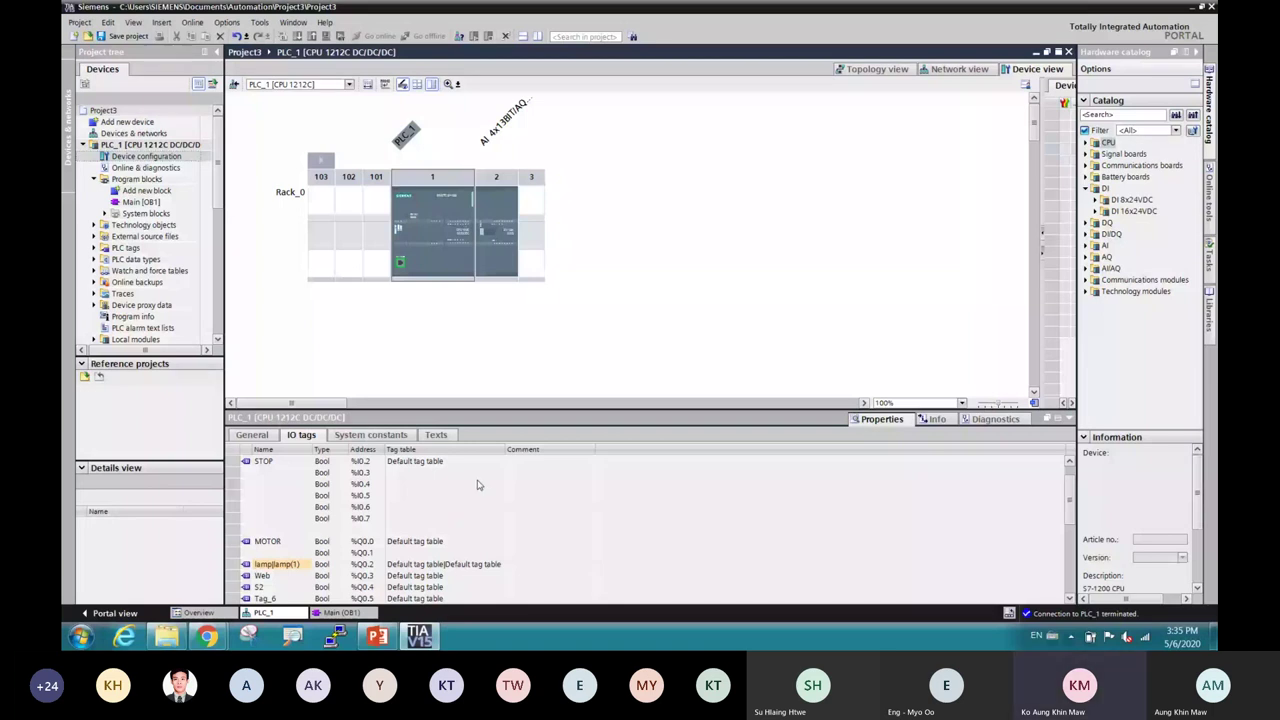
# Switch to the PowerPoint slide show and advance to the slide on declaring PLC tags
pyautogui.hotkey('alt', 'Tab')
pyautogui.click(1068, 615)
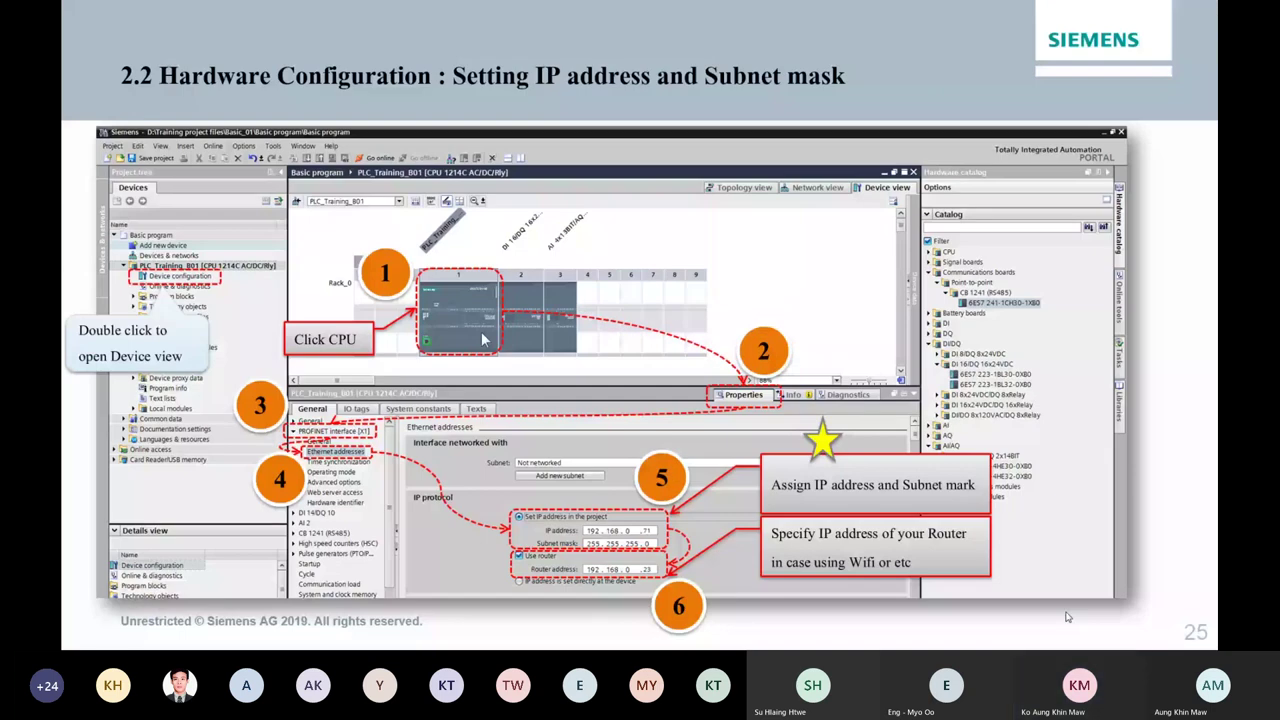
pyautogui.click(1068, 617)
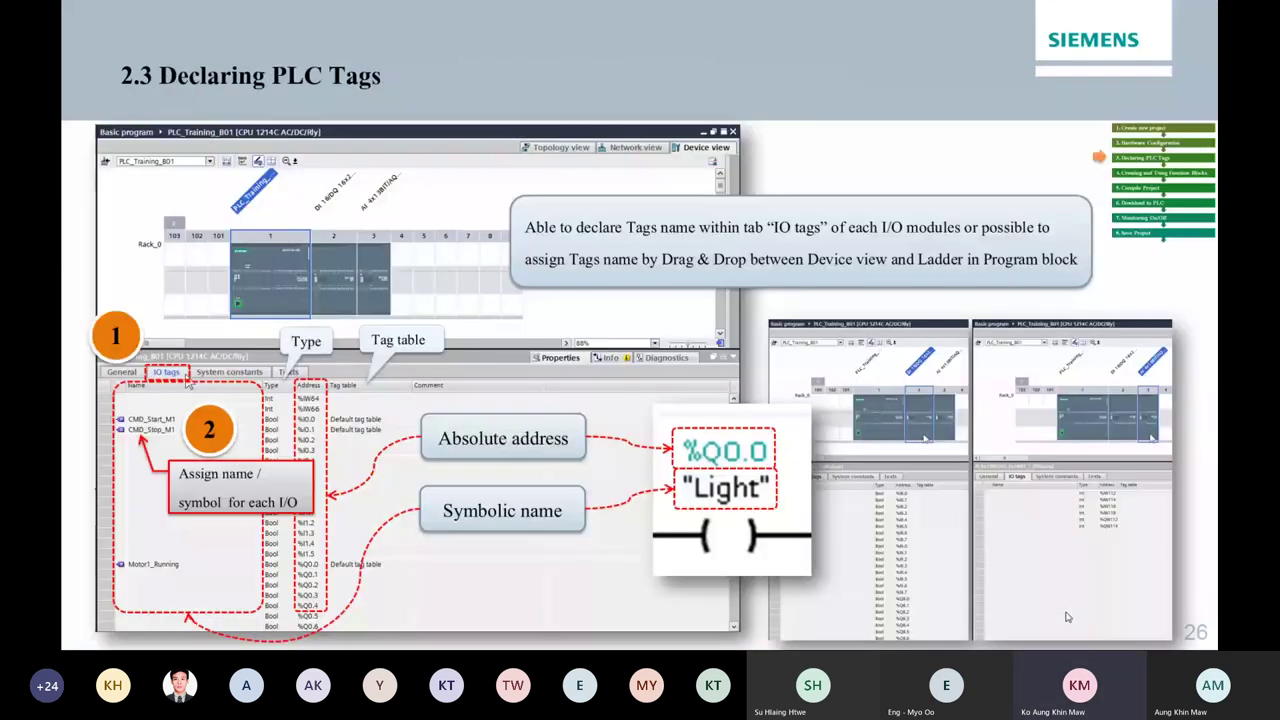